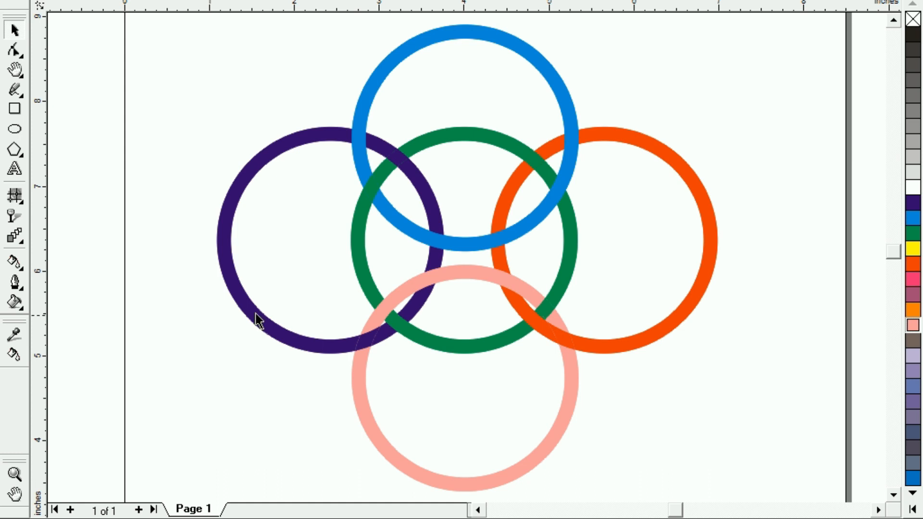
pyautogui.press('F2')
pyautogui.moveTo(315, 47); pyautogui.dragTo(513, 424)
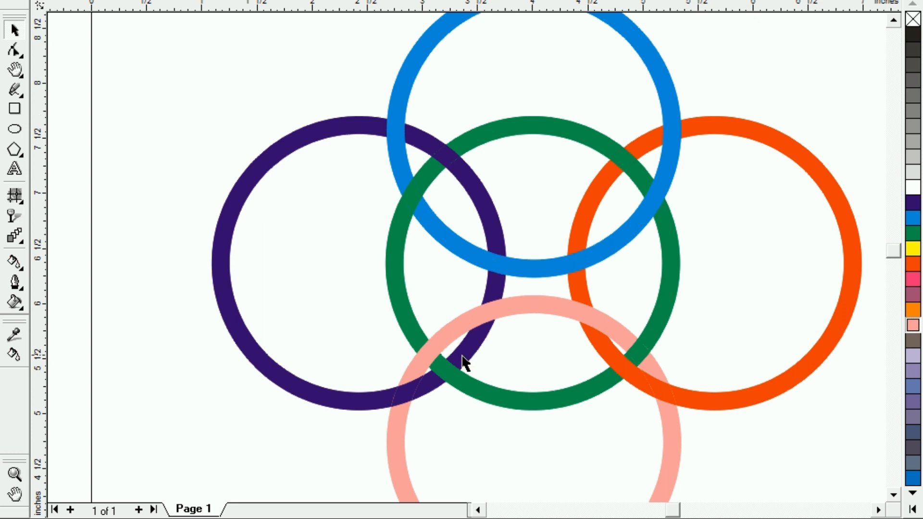
pyautogui.press('F4')
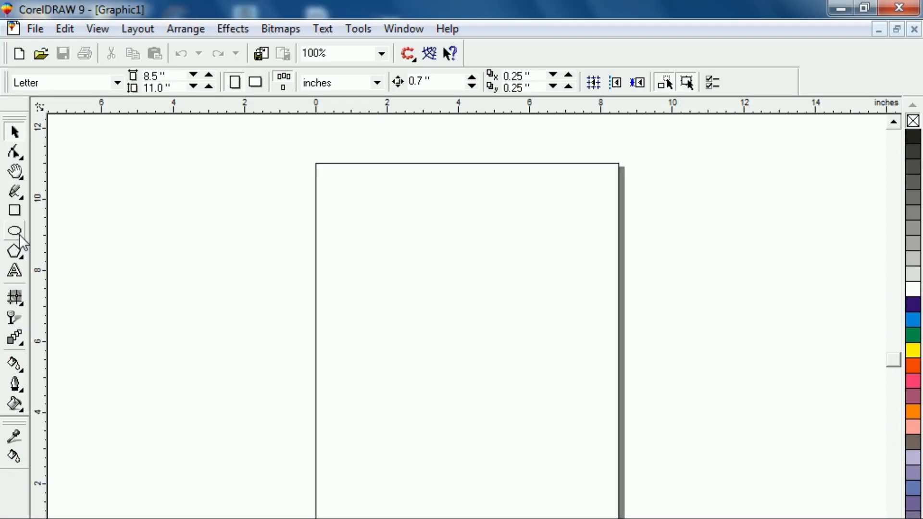
# Draw a circle about 3.87 inches across and make a concentric duplicate scaled down to about 3.42 inches
pyautogui.click(15, 231)
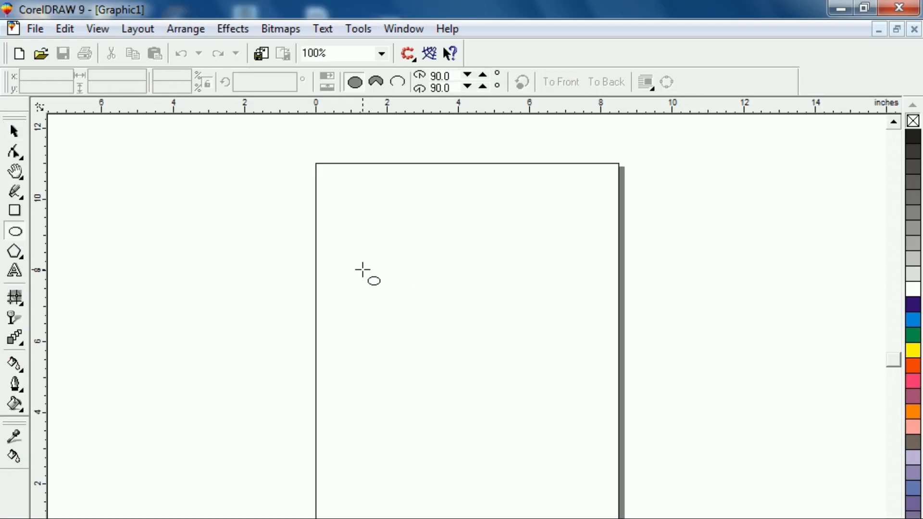
pyautogui.moveTo(363, 270); pyautogui.dragTo(460, 408)
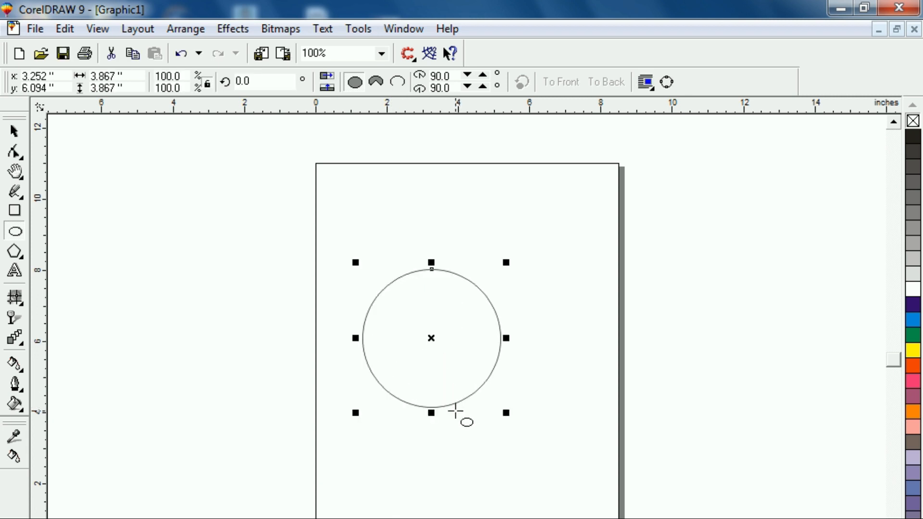
pyautogui.hotkey('shift', 'F2')
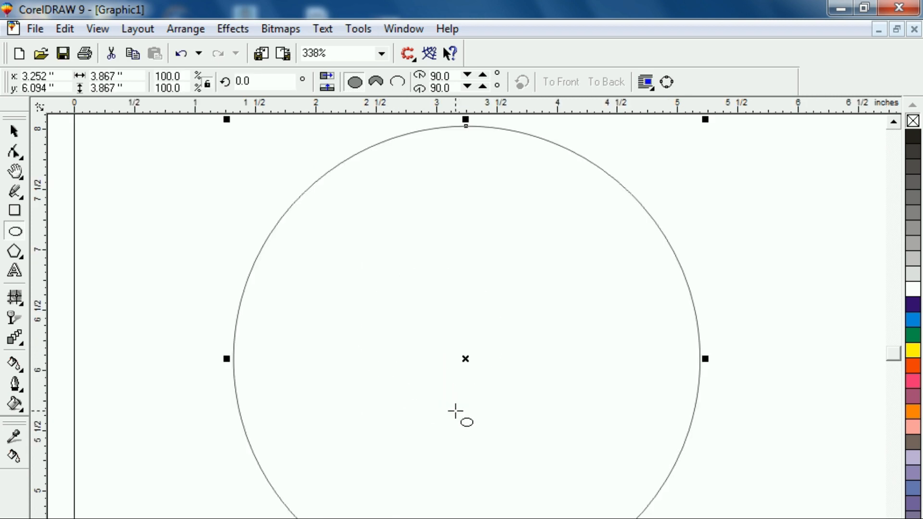
pyautogui.moveTo(704, 120); pyautogui.dragTo(677, 143)
pyautogui.press('F3')
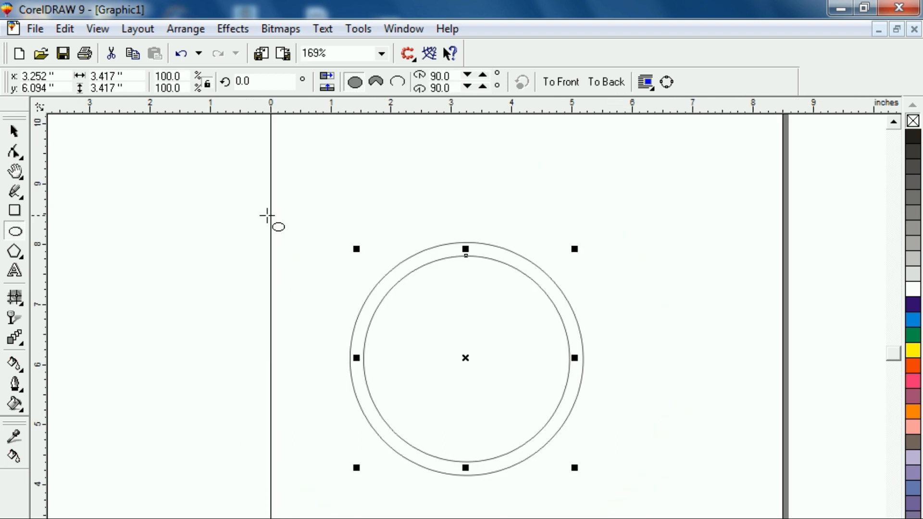
# Trim the outer circle with the inner circle to form a ring
pyautogui.click(15, 130)
pyautogui.click(302, 202)
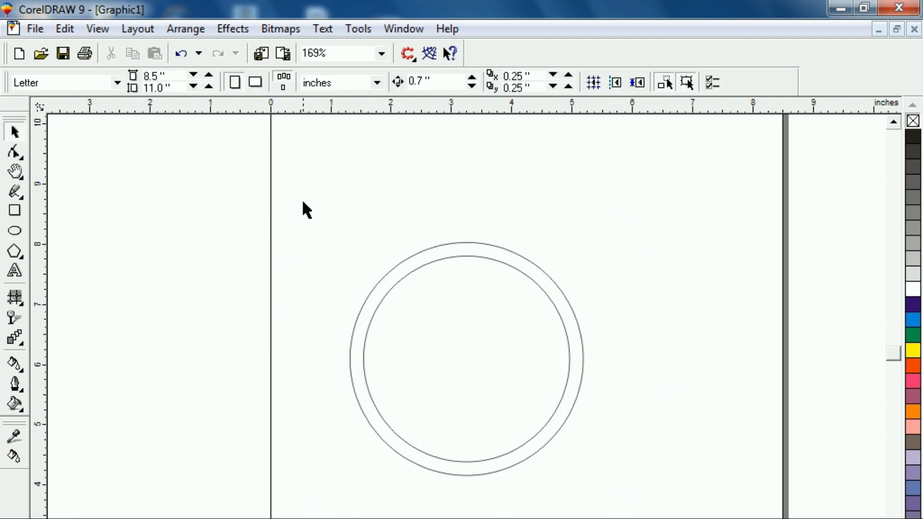
pyautogui.moveTo(303, 185); pyautogui.dragTo(657, 503)
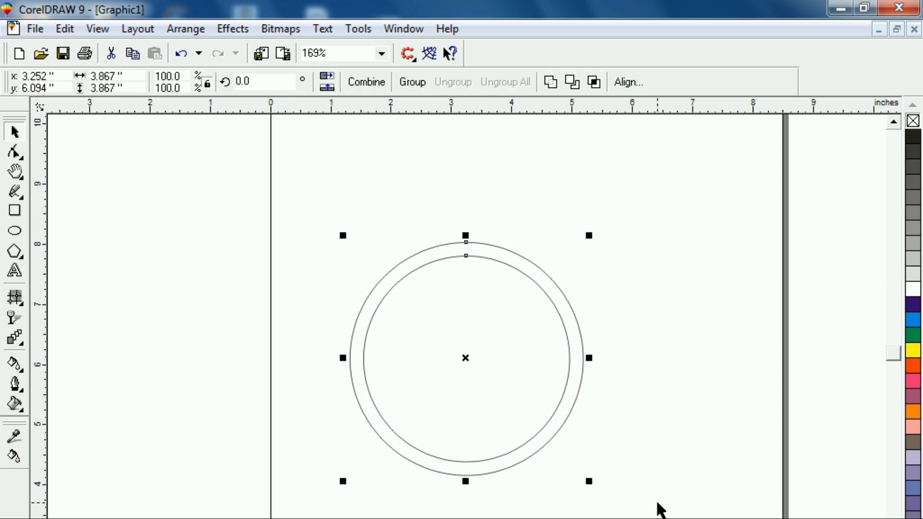
pyautogui.click(305, 194)
pyautogui.moveTo(305, 186); pyautogui.dragTo(641, 503)
pyautogui.click(570, 84)
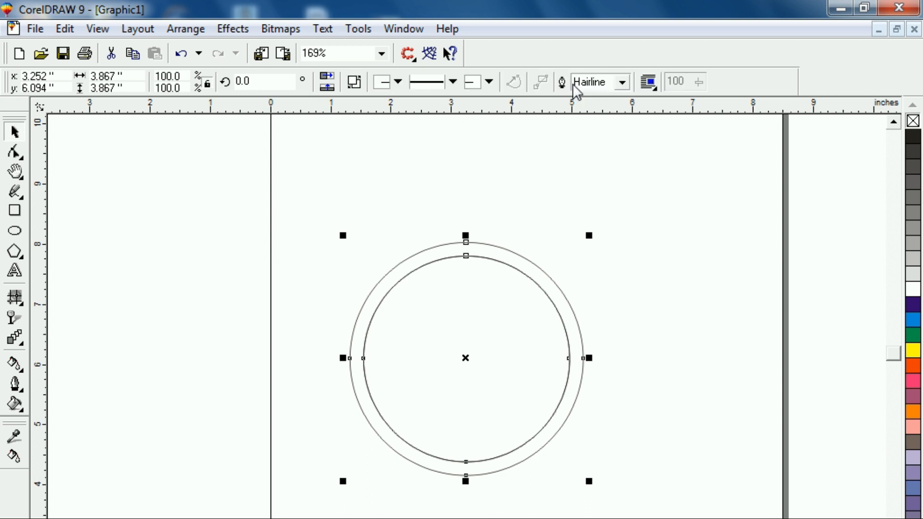
pyautogui.click(483, 227)
# Move the trimmed ring clear of the leftover inner circle and delete that circle
pyautogui.moveTo(542, 269); pyautogui.dragTo(778, 262)
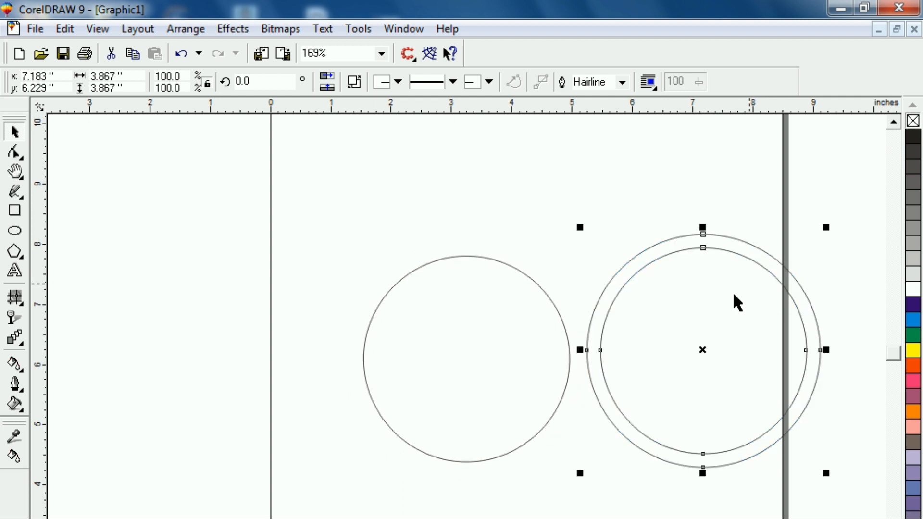
pyautogui.click(468, 457)
pyautogui.moveTo(466, 461); pyautogui.dragTo(324, 453)
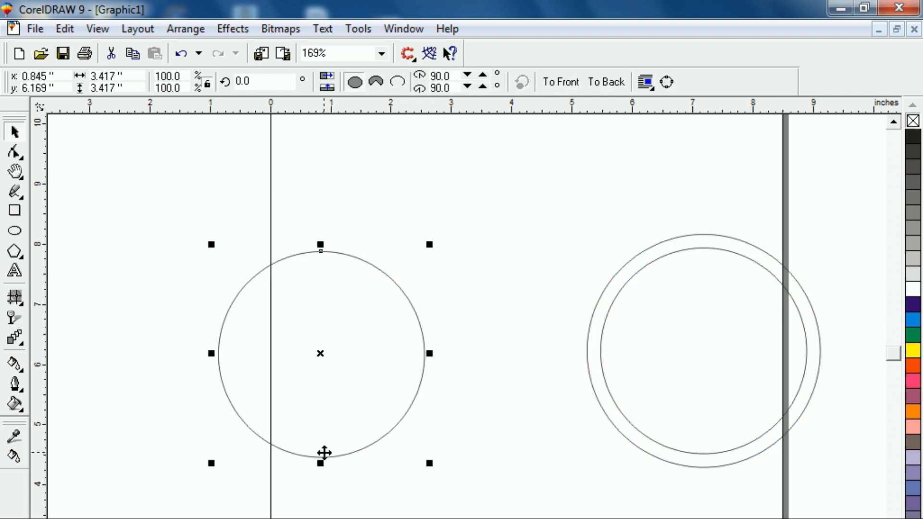
pyautogui.press('Delete')
# Scale the ring down to about 2.66 inches and place its centre at about x 2.43, y 6.37 inches
pyautogui.moveTo(657, 455); pyautogui.dragTo(387, 463)
pyautogui.moveTo(549, 476); pyautogui.dragTo(480, 438)
pyautogui.moveTo(377, 393); pyautogui.dragTo(397, 416)
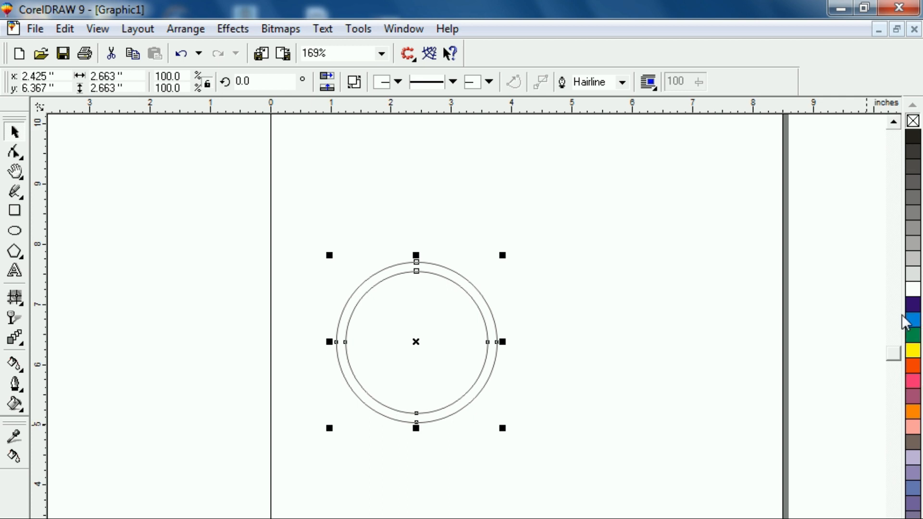
# Fill the ring with dark purple
pyautogui.click(912, 304)
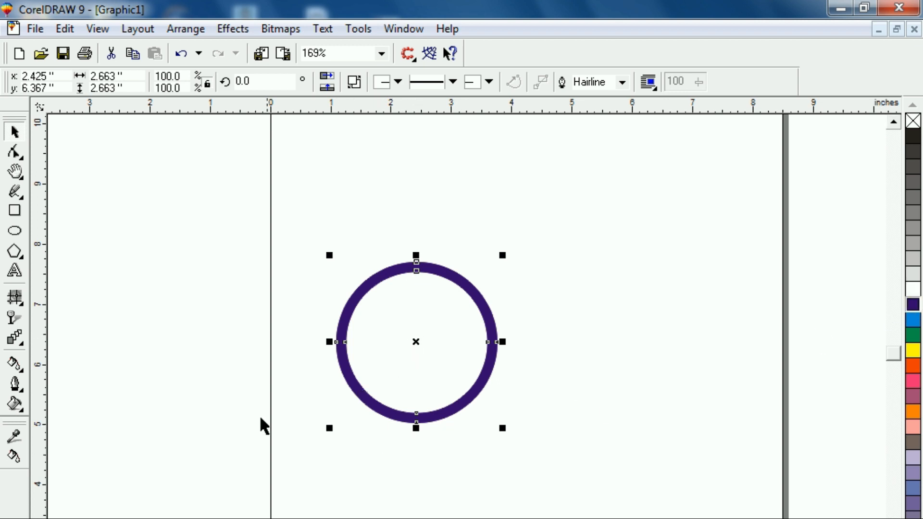
pyautogui.click(562, 404)
pyautogui.click(435, 420)
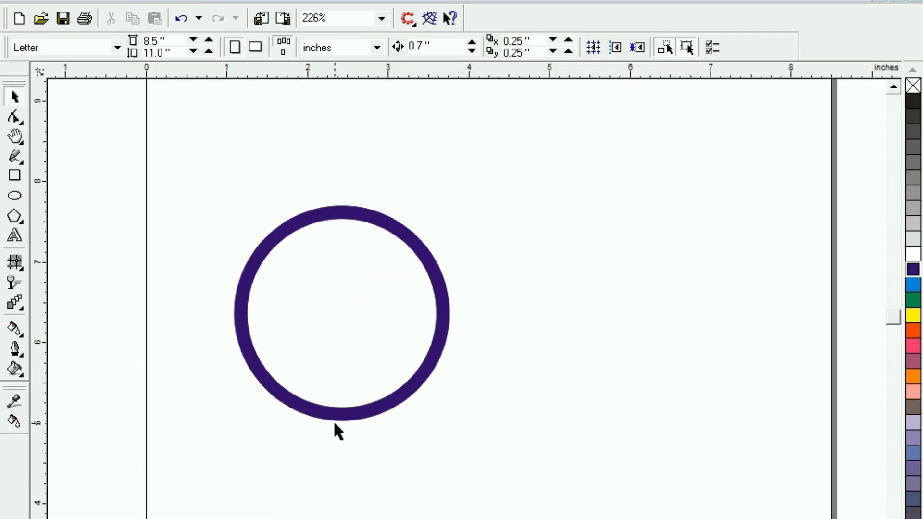
# Duplicate the purple ring horizontally so the copy overlaps it, centred at about x 4.0 inches, and colour the copy green
pyautogui.click(339, 420)
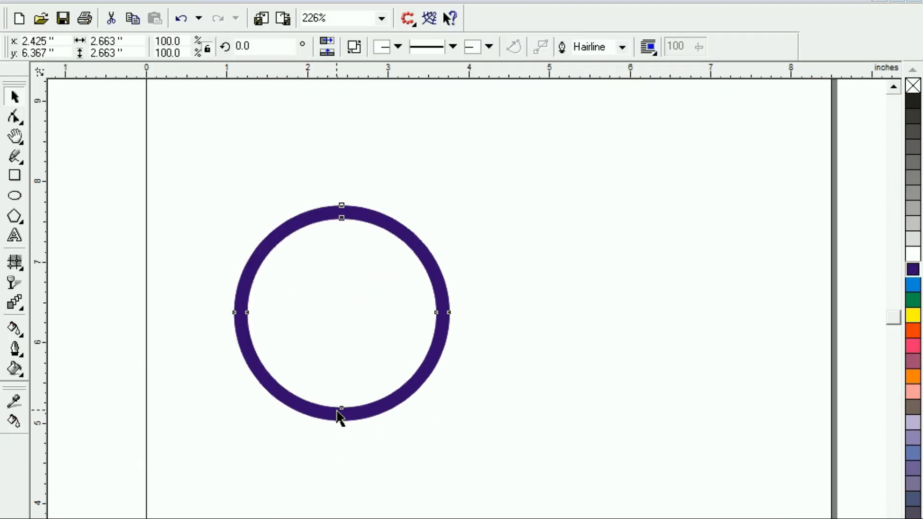
pyautogui.moveTo(340, 315); pyautogui.dragTo(470, 320)
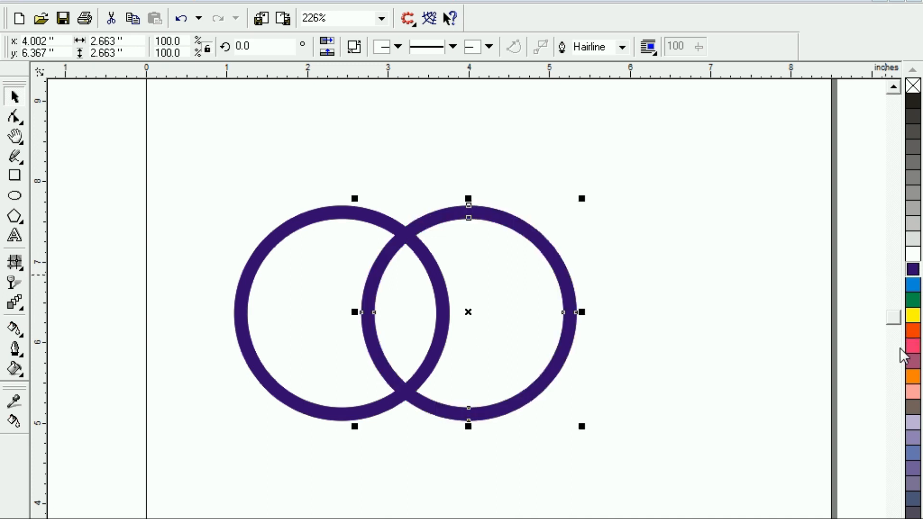
pyautogui.rightClick(912, 300)
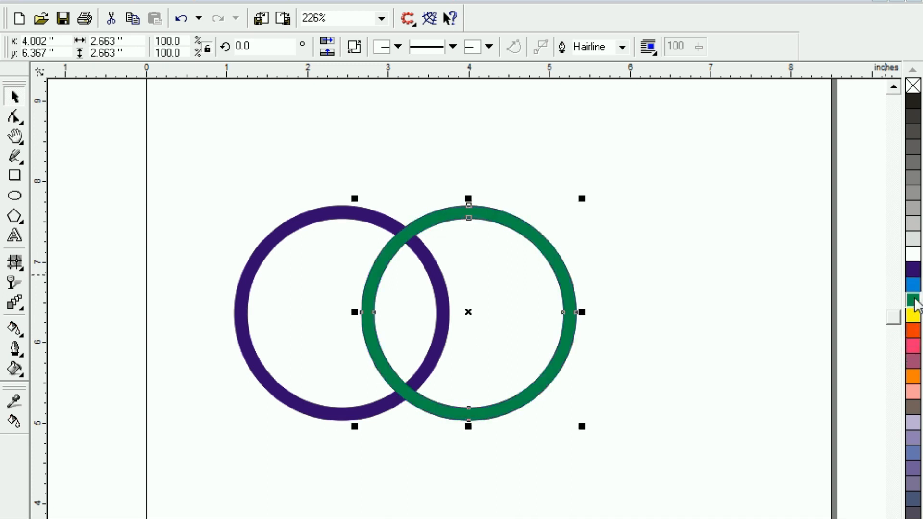
pyautogui.click(201, 154)
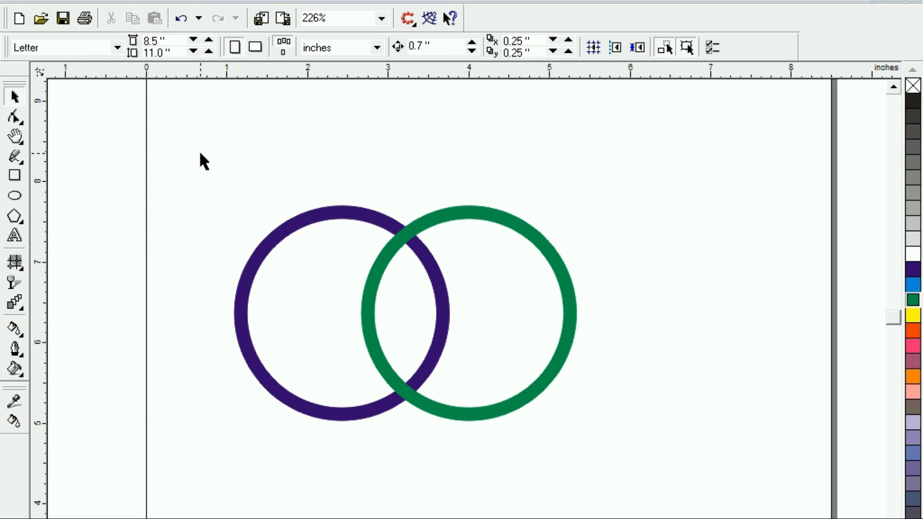
pyautogui.moveTo(214, 197); pyautogui.dragTo(707, 516)
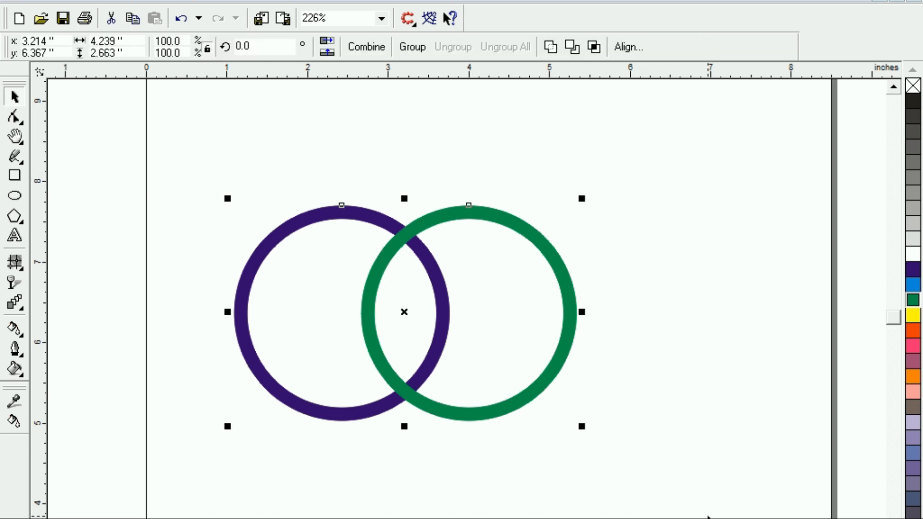
pyautogui.hotkey('shift', 'F2')
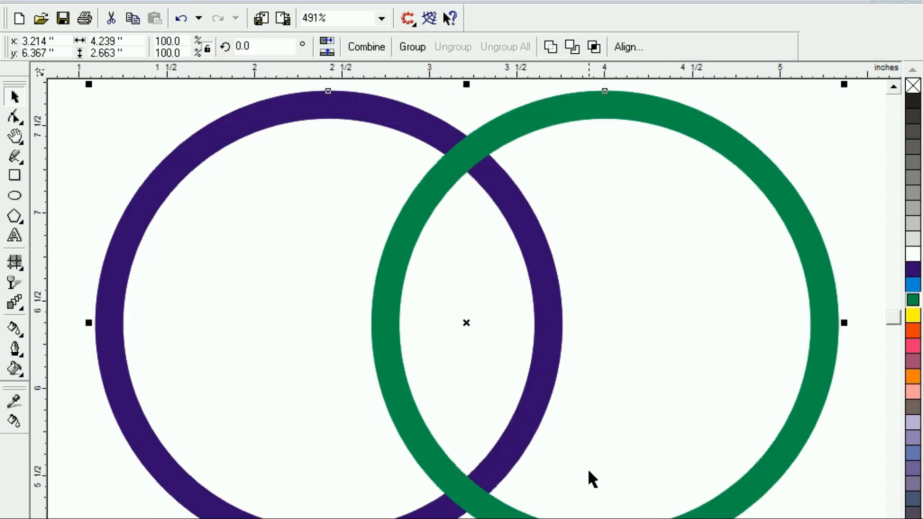
pyautogui.click(104, 108)
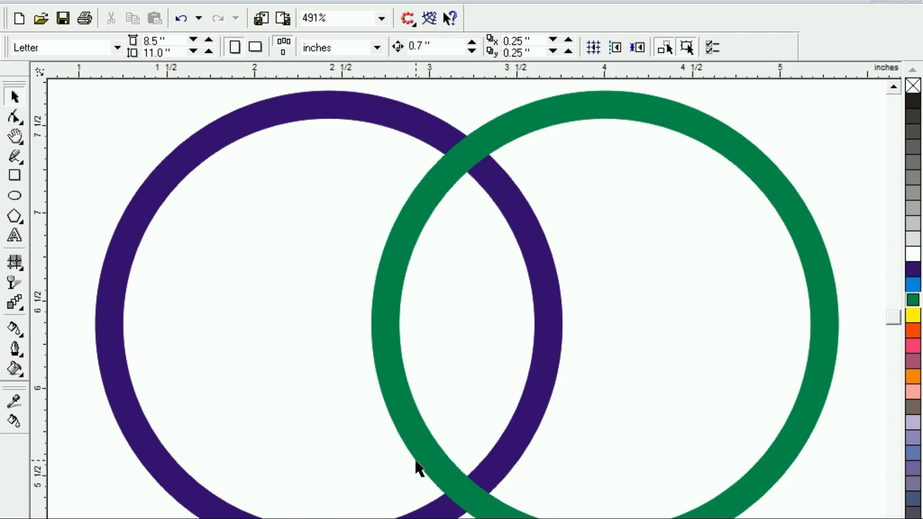
pyautogui.press('F3')
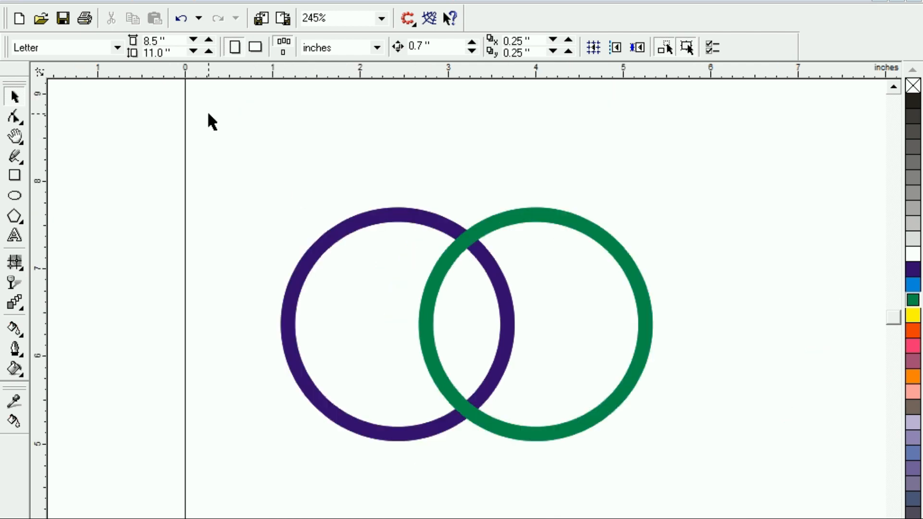
# Intersect the purple and green rings, break the overlap shape apart and delete its lower piece
pyautogui.moveTo(246, 151); pyautogui.dragTo(772, 507)
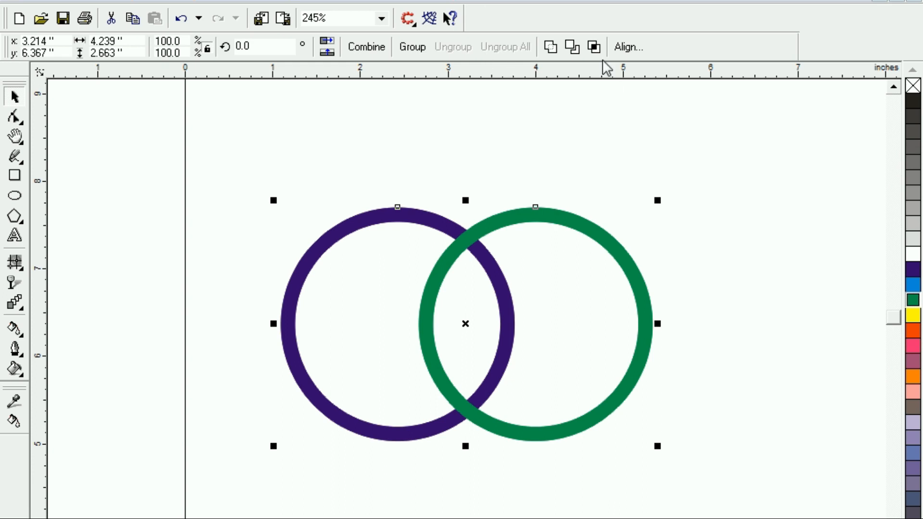
pyautogui.click(594, 46)
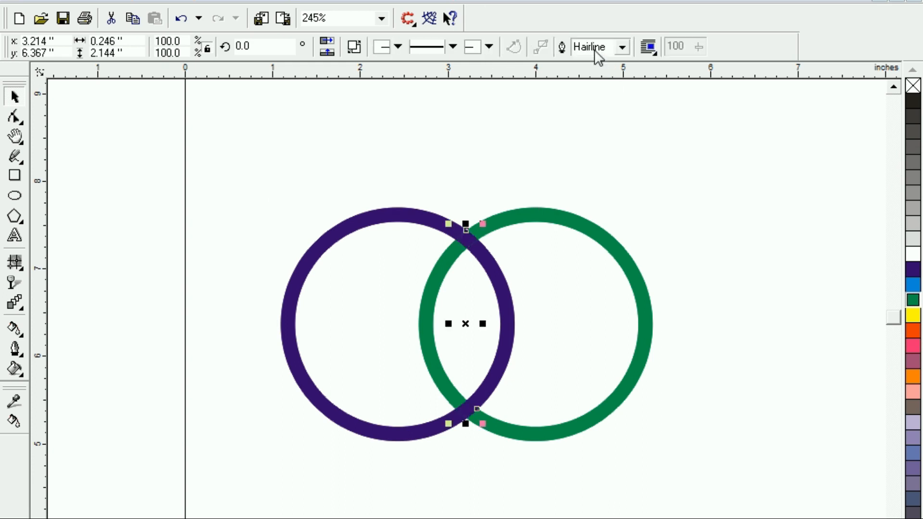
pyautogui.click(355, 47)
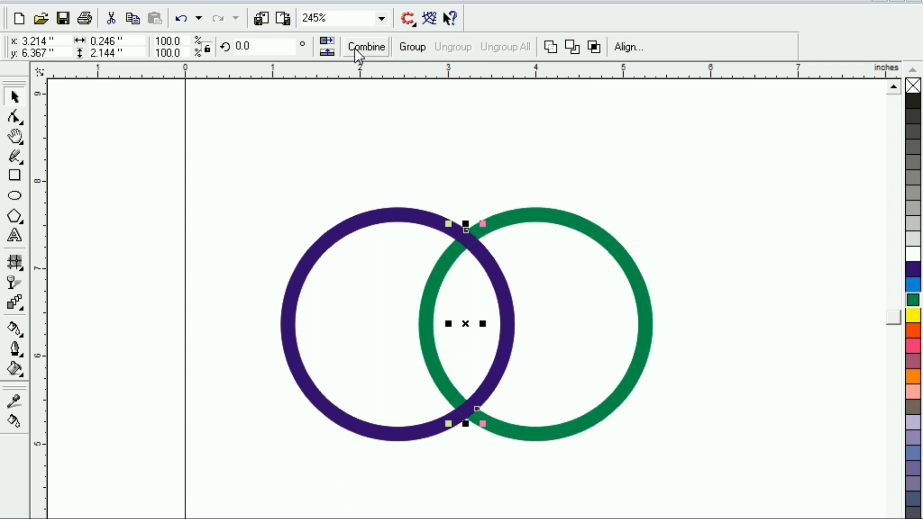
pyautogui.click(329, 130)
pyautogui.click(466, 412)
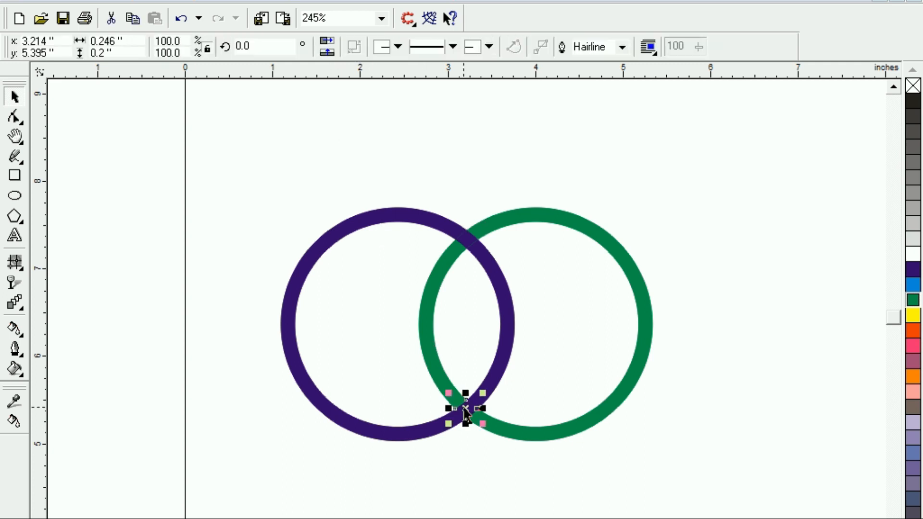
pyautogui.press('Escape')
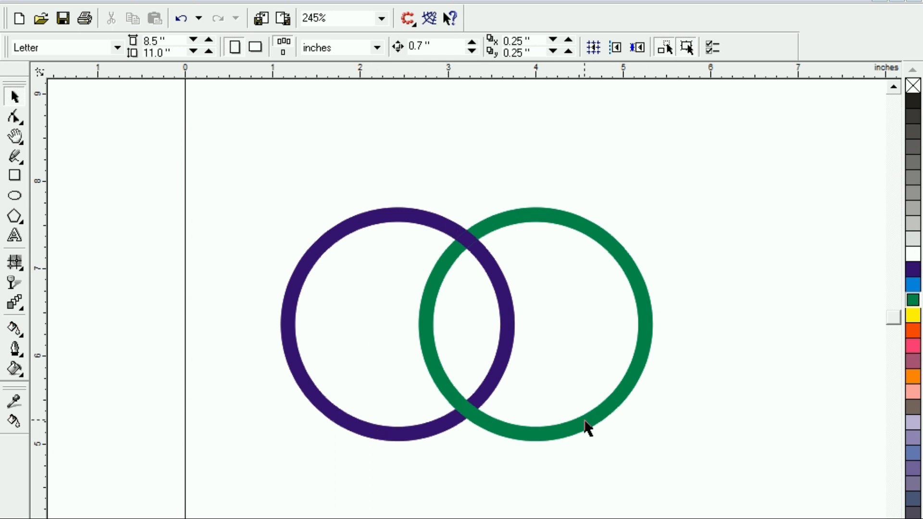
# Duplicate the green ring horizontally to overlap it, centred at about x 5.65 inches, and colour the copy orange
pyautogui.moveTo(587, 427); pyautogui.dragTo(731, 423)
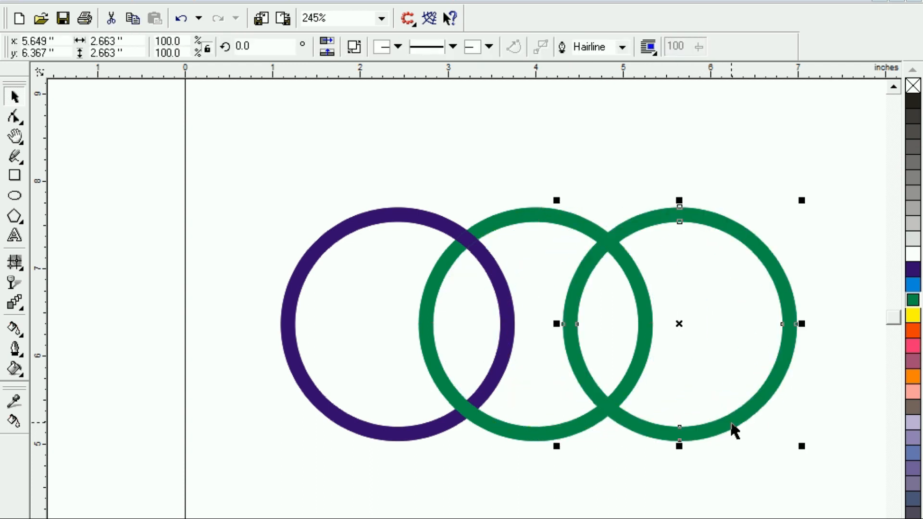
pyautogui.click(913, 331)
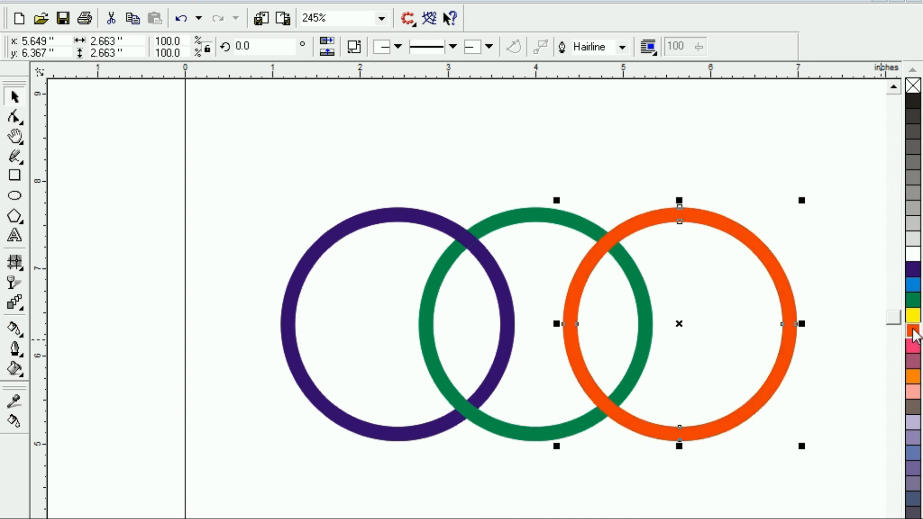
pyautogui.click(655, 208)
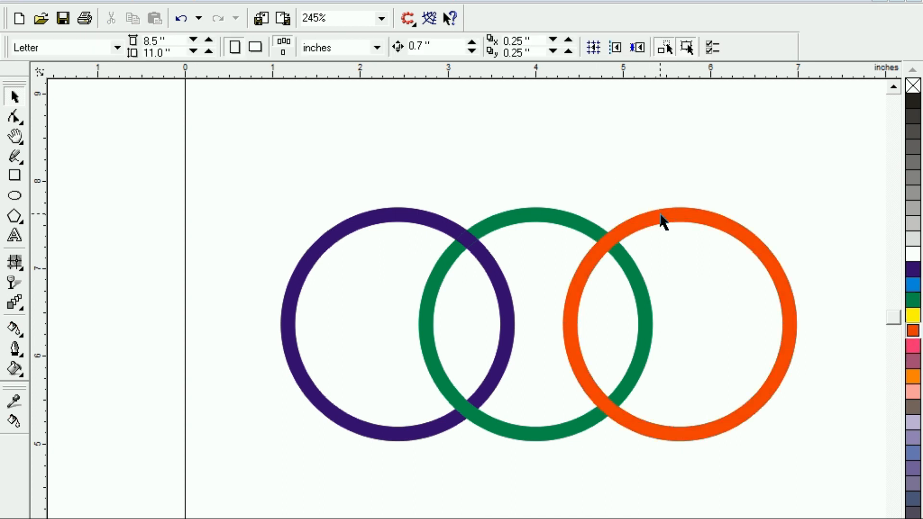
# Intersect the orange and green rings, break the overlap shape apart and delete its lower piece
pyautogui.click(662, 221)
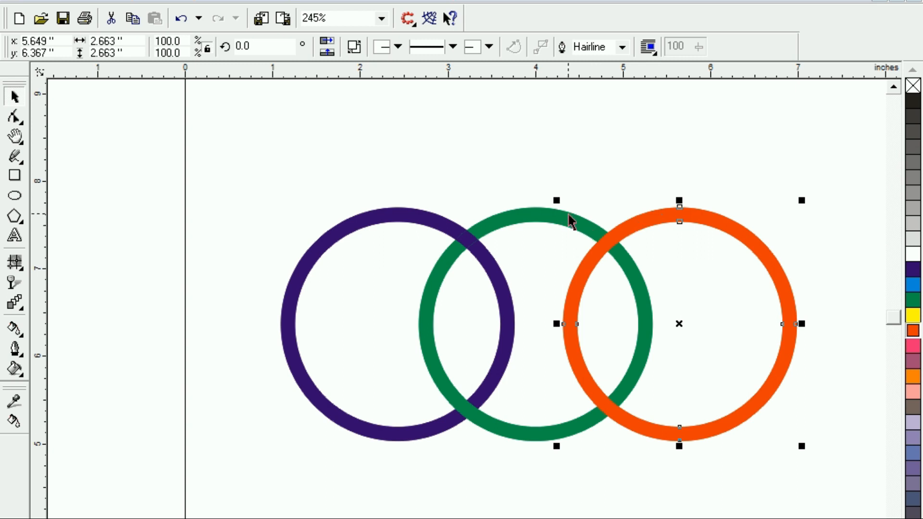
pyautogui.keyDown('shift'); pyautogui.click(569, 216); pyautogui.keyUp('shift')
pyautogui.click(594, 47)
pyautogui.click(605, 149)
pyautogui.click(612, 250)
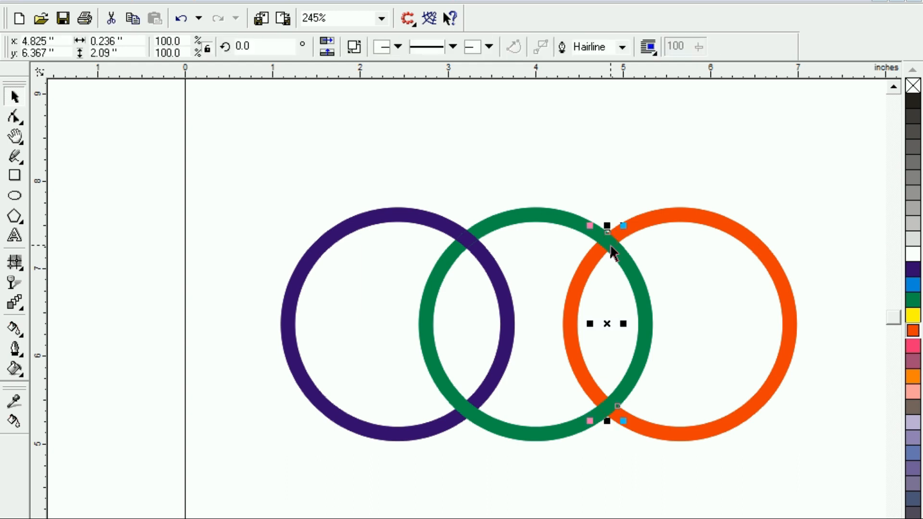
pyautogui.click(359, 48)
pyautogui.click(513, 104)
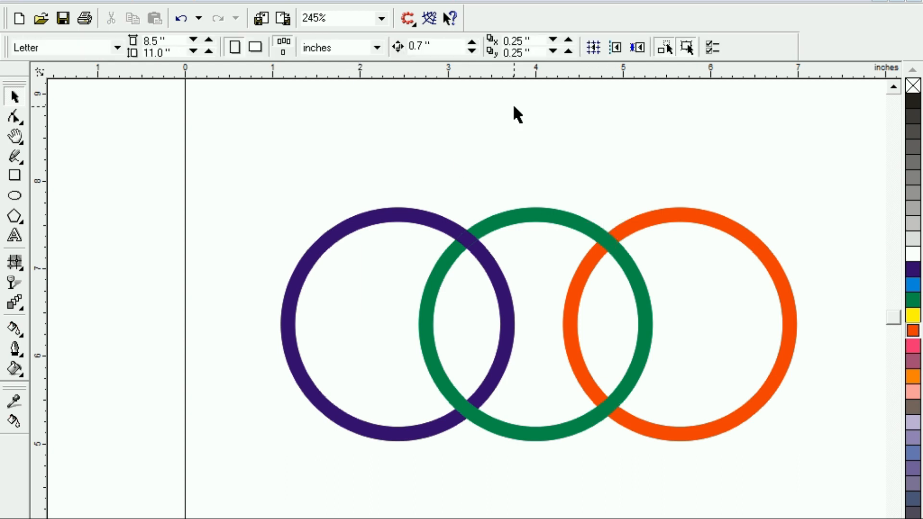
pyautogui.click(604, 405)
pyautogui.press('Escape')
# Duplicate the orange ring above the green one, centred at about x 4.01, y 7.57 inches, and colour the copy blue
pyautogui.moveTo(663, 434)
pyautogui.mouseDown()
pyautogui.moveTo(556, 304)
pyautogui.moveTo(491, 310)
pyautogui.moveTo(521, 327)
pyautogui.mouseUp()
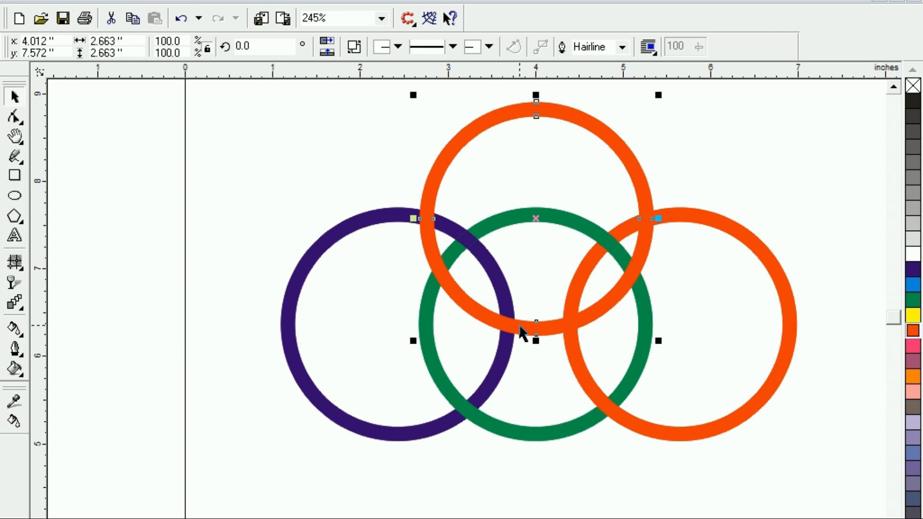
pyautogui.click(913, 288)
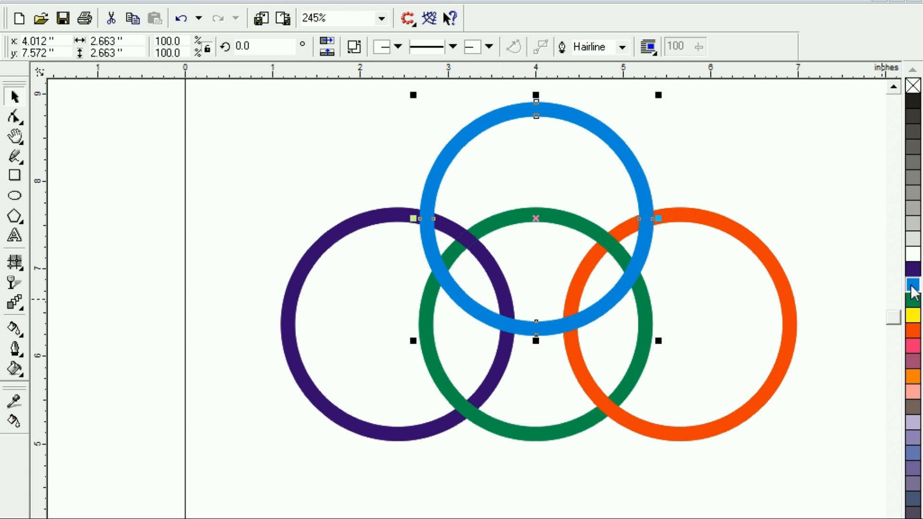
# Intersect the blue ring with the green ring to create a shape from their two overlaps
pyautogui.click(391, 136)
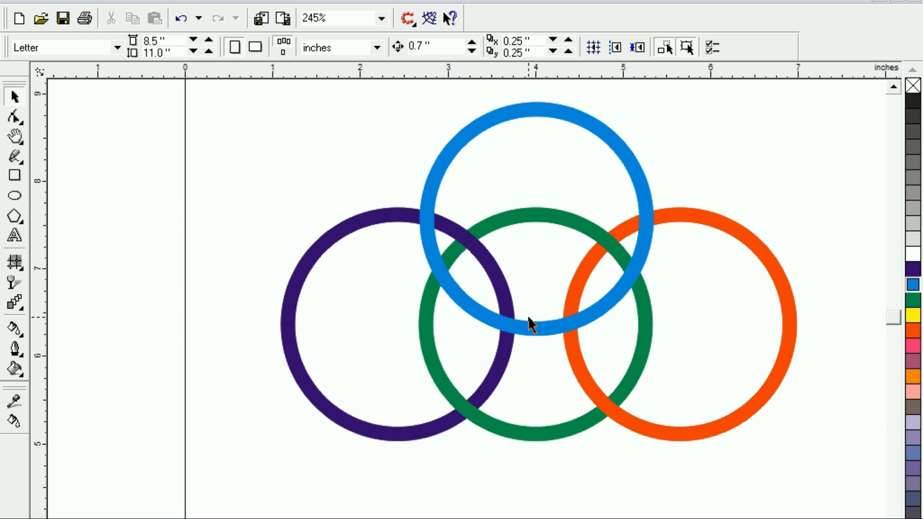
pyautogui.click(482, 128)
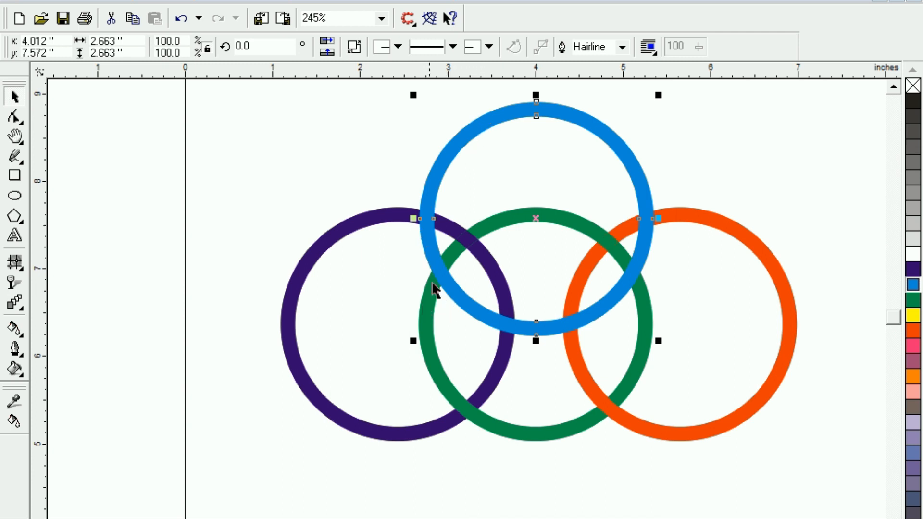
pyautogui.click(367, 136)
pyautogui.click(455, 150)
pyautogui.keyDown('shift'); pyautogui.click(427, 311); pyautogui.keyUp('shift')
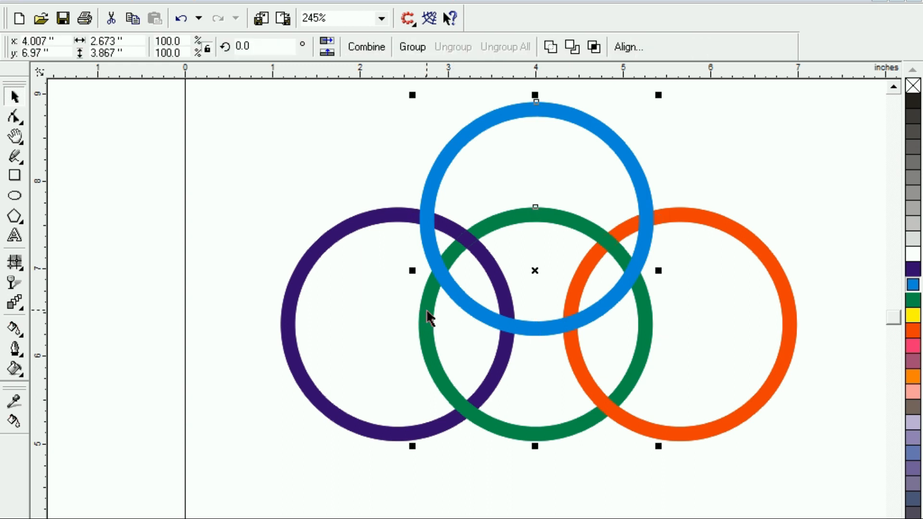
pyautogui.click(594, 50)
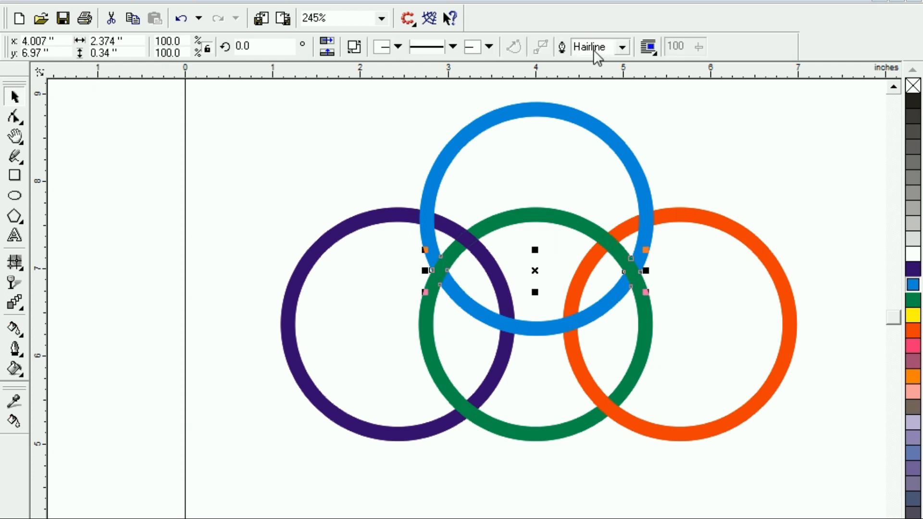
pyautogui.click(354, 123)
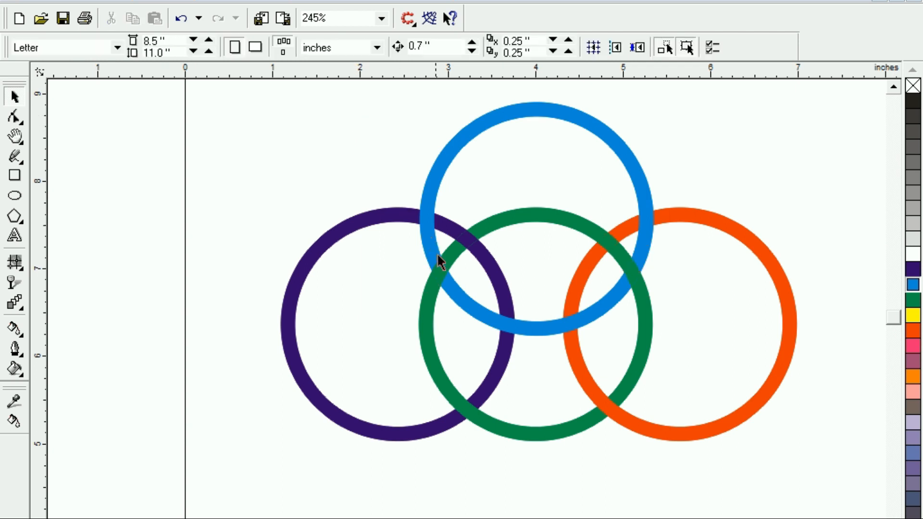
# Break the blue-green overlap shape apart and delete its right-hand piece
pyautogui.click(440, 269)
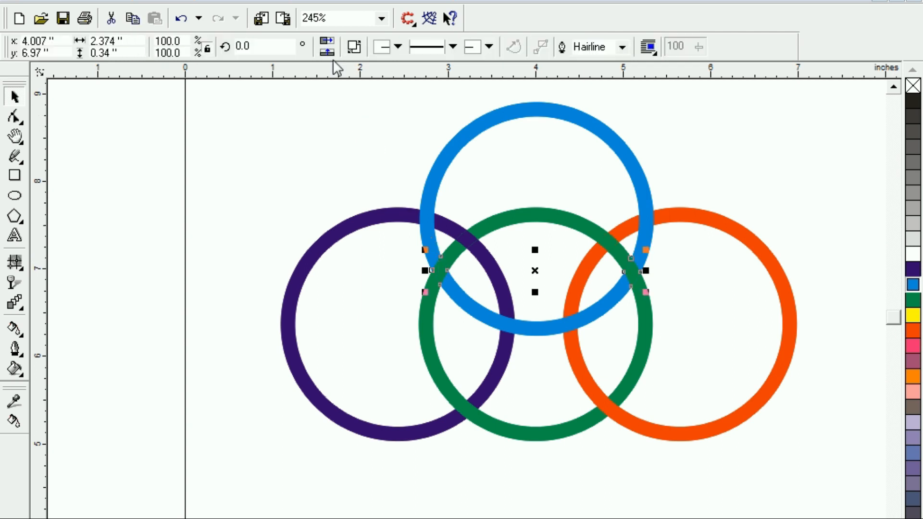
pyautogui.click(313, 120)
pyautogui.press('F2')
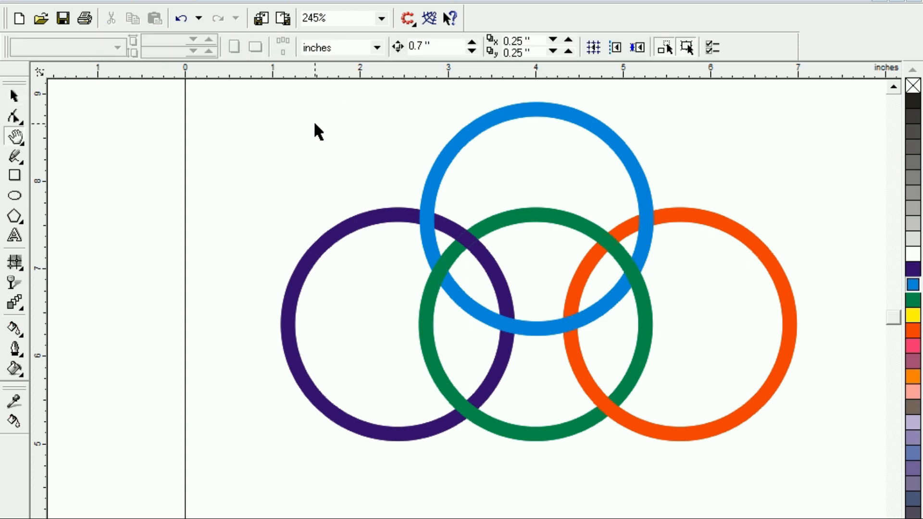
pyautogui.moveTo(386, 189); pyautogui.dragTo(477, 301)
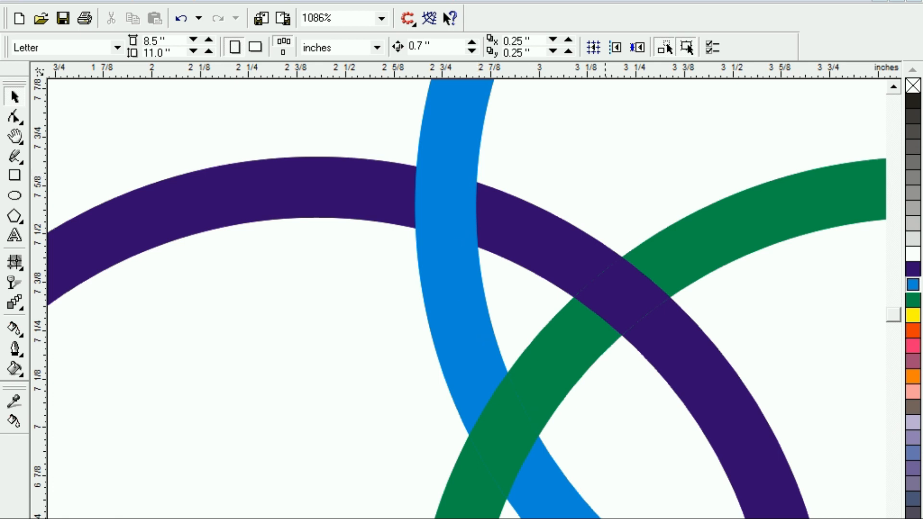
pyautogui.press('F3')
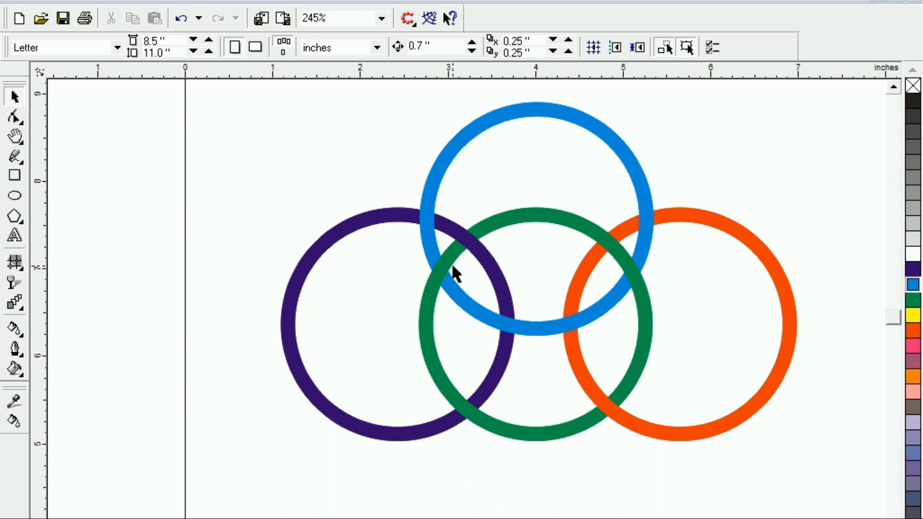
pyautogui.click(630, 272)
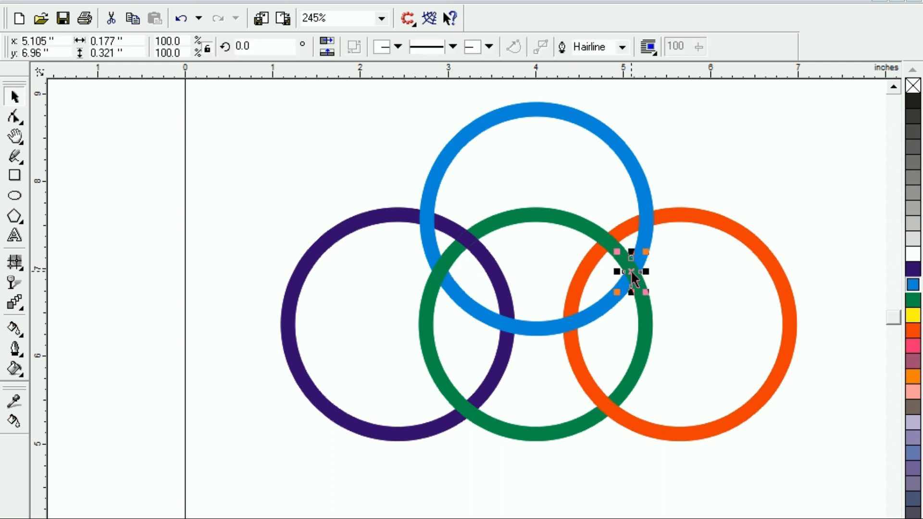
pyautogui.click(706, 334)
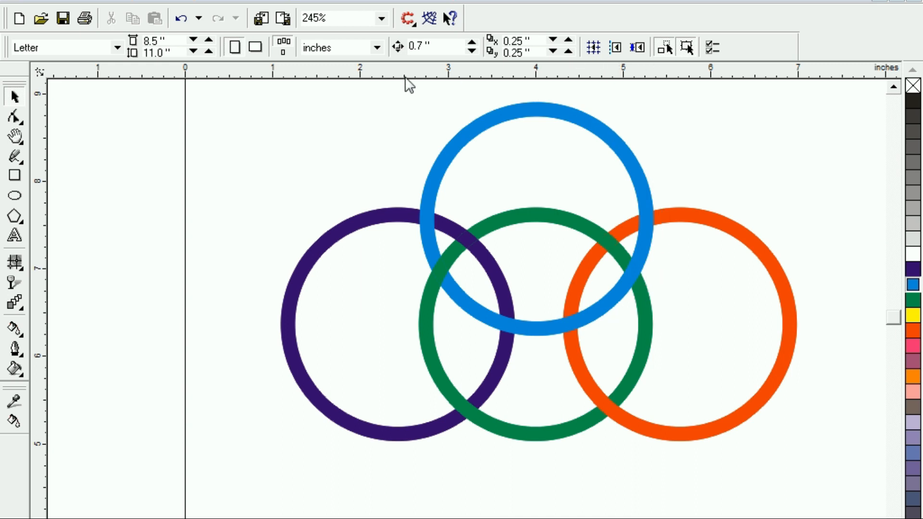
# Duplicate the blue ring straight down, centred at about x 4.01, y 4.74 inches, and colour the copy light pink
pyautogui.click(533, 113)
pyautogui.moveTo(535, 219); pyautogui.dragTo(535, 466)
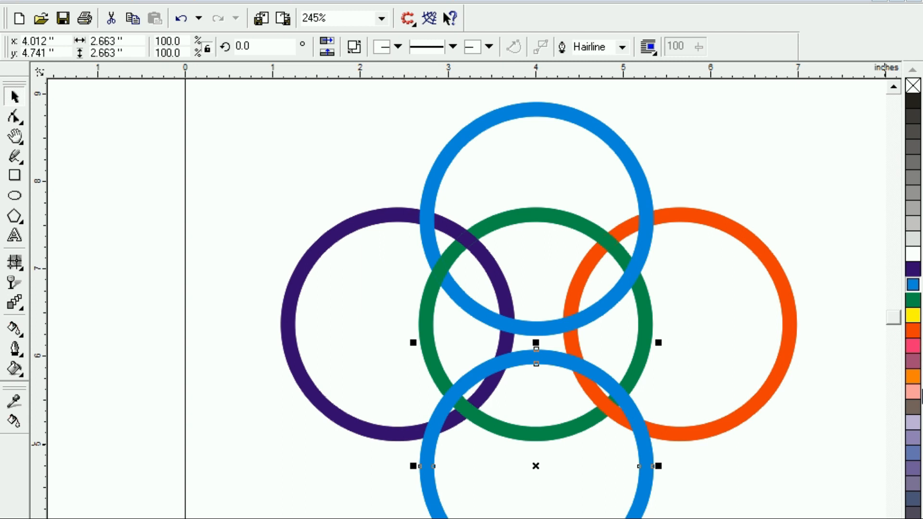
pyautogui.click(912, 392)
pyautogui.rightClick(913, 393)
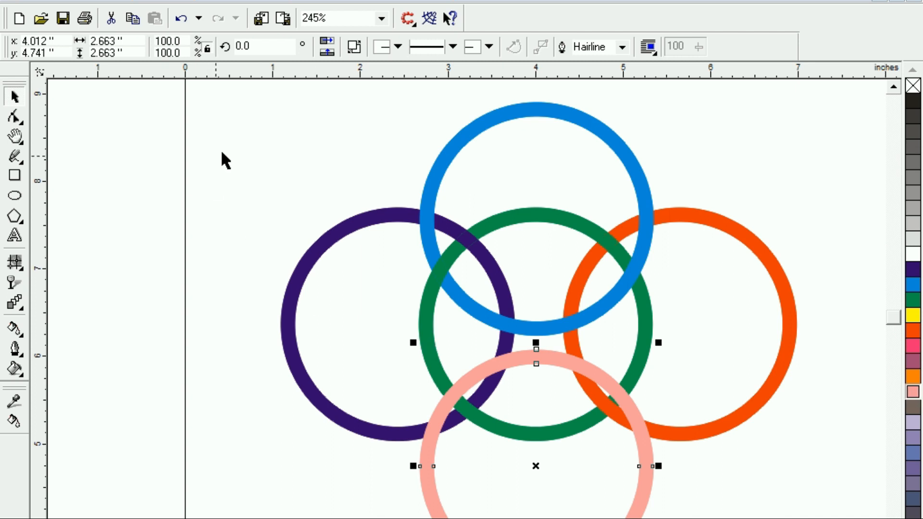
pyautogui.click(234, 145)
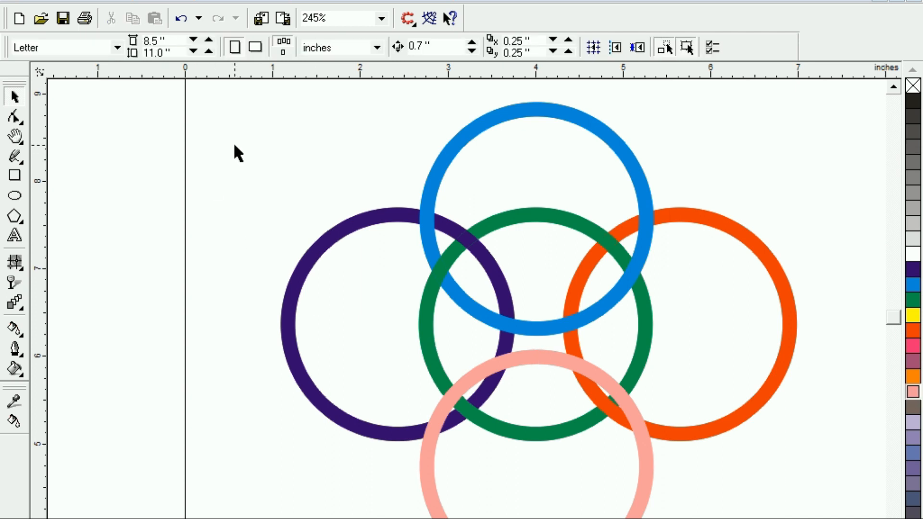
# Intersect the pink ring with the purple ring to create a shape from their two overlaps
pyautogui.click(431, 440)
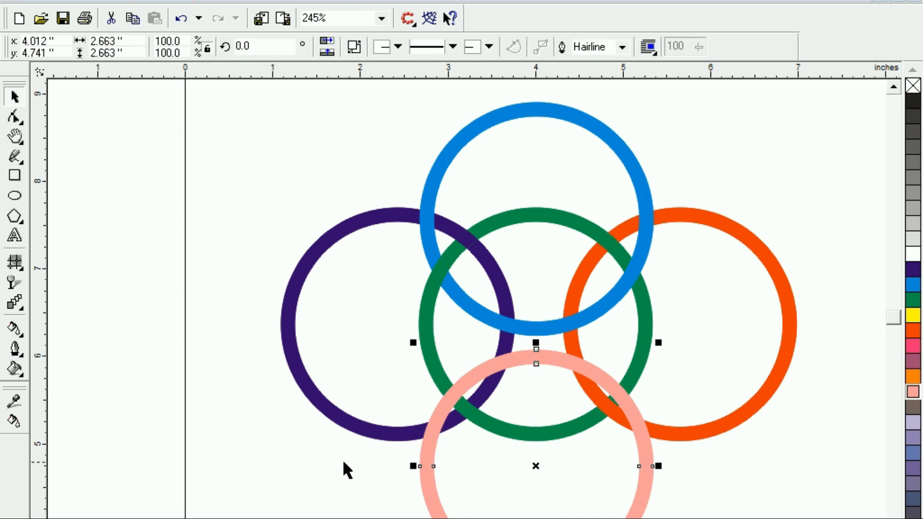
pyautogui.keyDown('shift'); pyautogui.click(349, 430); pyautogui.keyUp('shift')
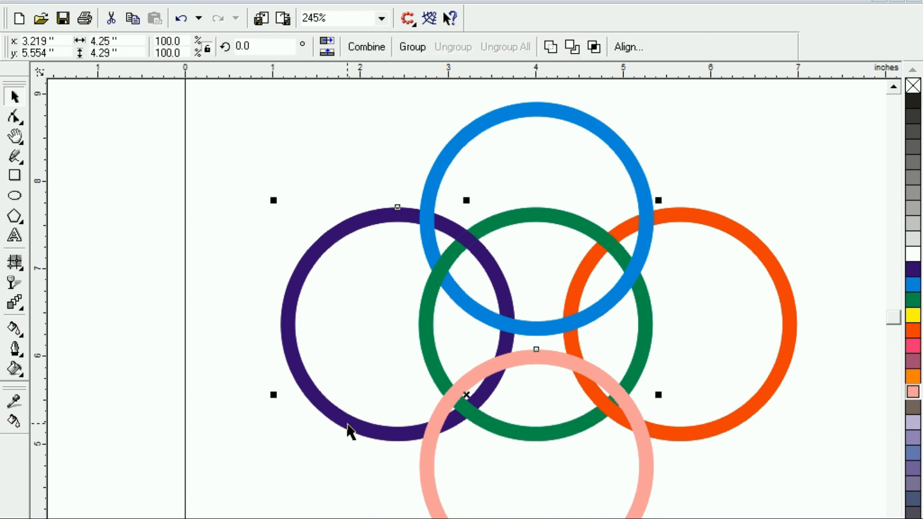
pyautogui.click(597, 56)
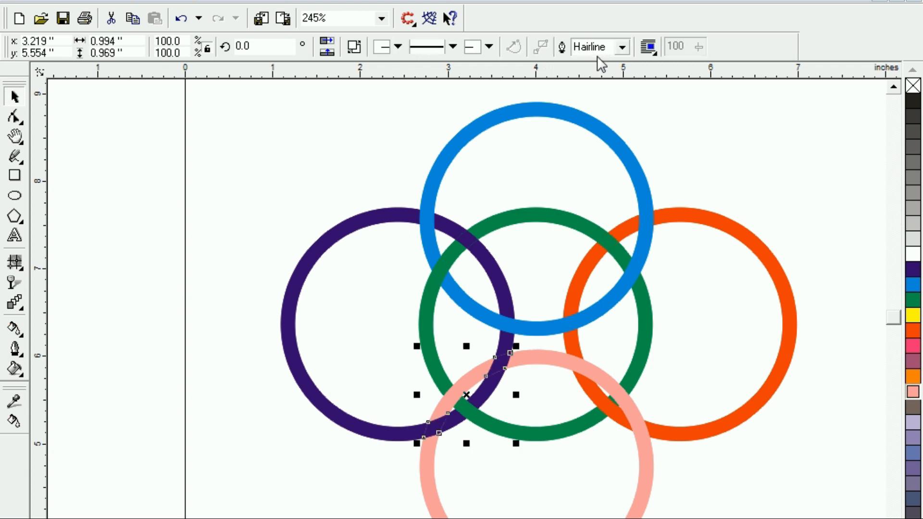
pyautogui.click(190, 137)
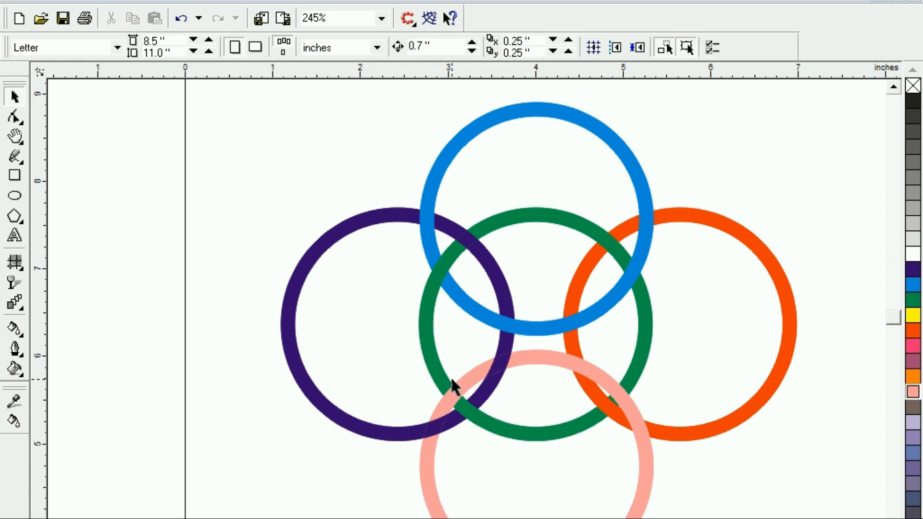
# Break the pink-purple overlap shape apart and delete its upper piece
pyautogui.click(437, 436)
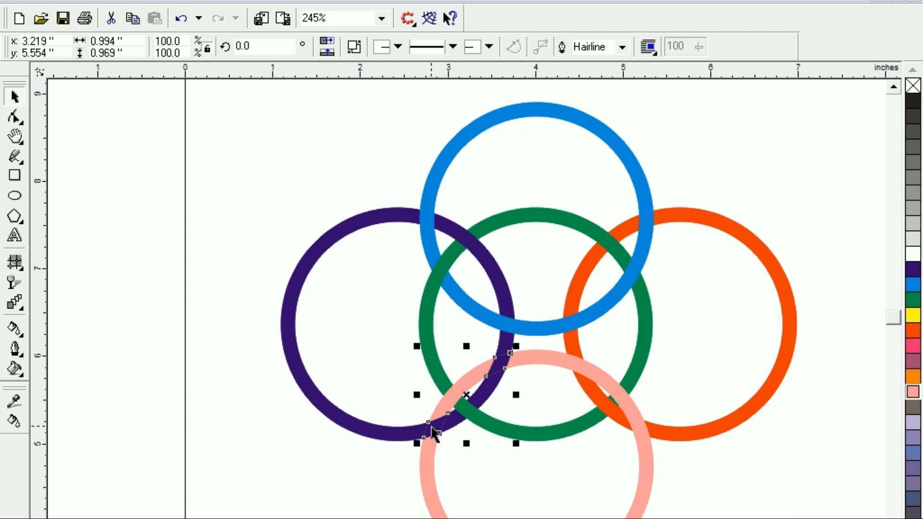
pyautogui.click(354, 47)
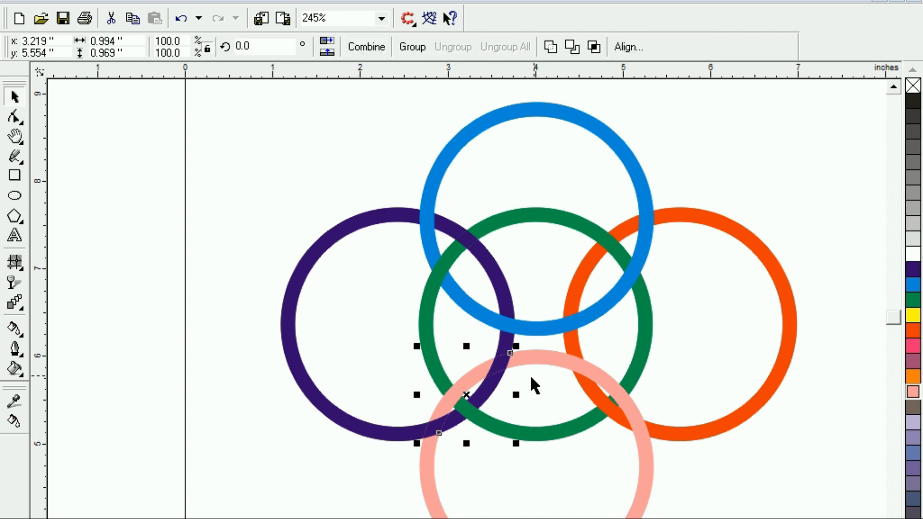
pyautogui.click(500, 363)
pyautogui.click(196, 232)
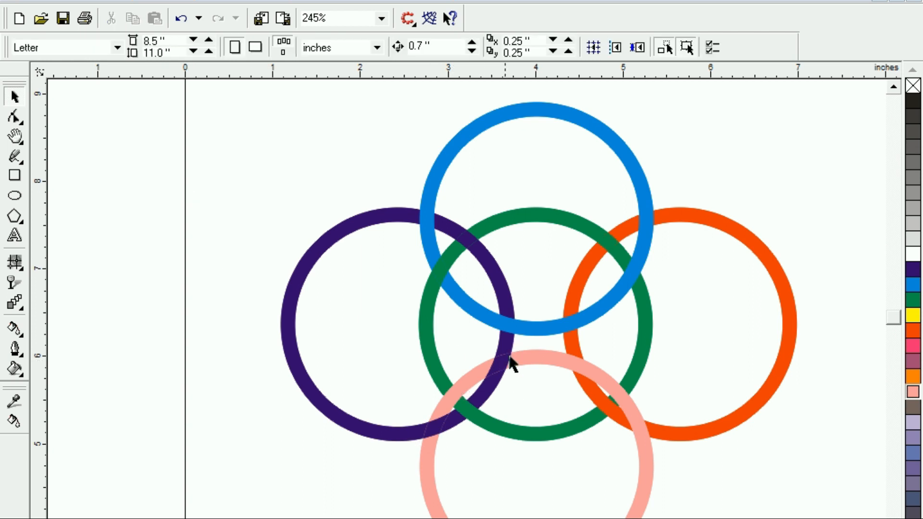
pyautogui.click(501, 364)
pyautogui.press('Escape')
# Intersect the pink ring with the green ring to create a shape from their two overlaps
pyautogui.click(429, 505)
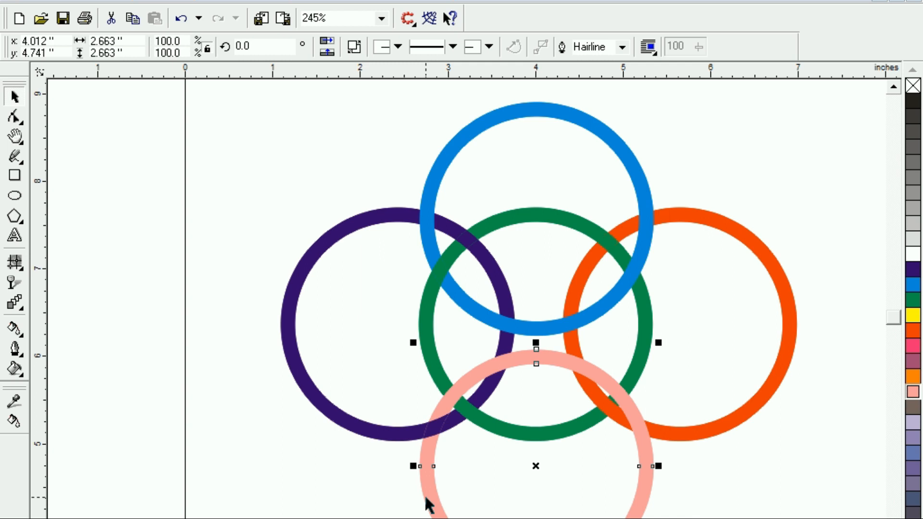
pyautogui.keyDown('shift'); pyautogui.click(503, 436); pyautogui.keyUp('shift')
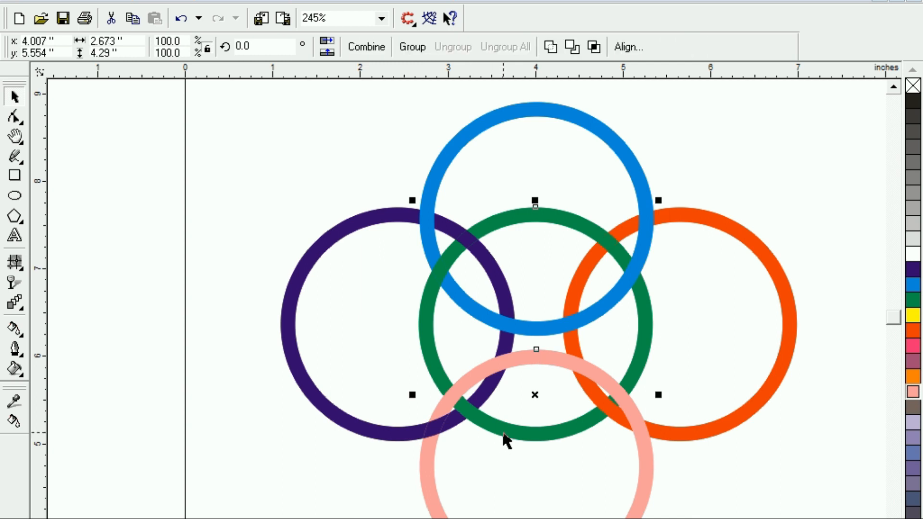
pyautogui.click(595, 47)
pyautogui.click(262, 138)
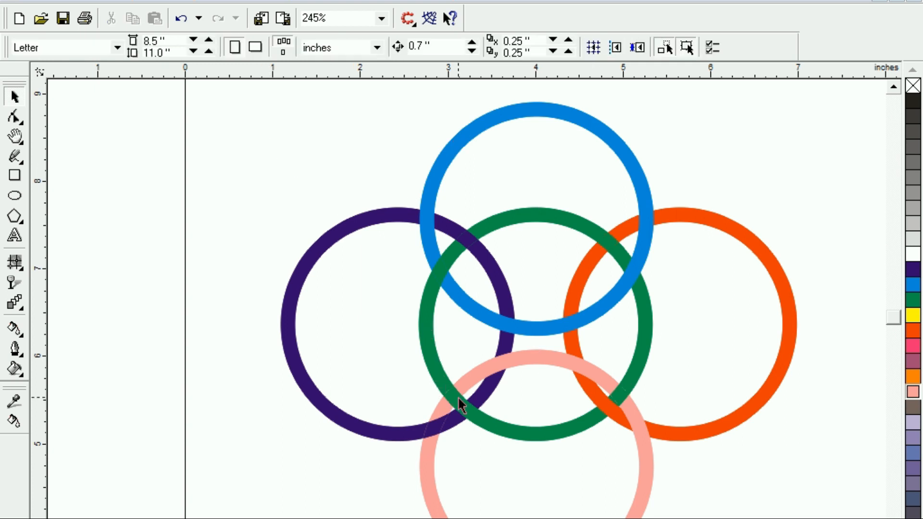
# Break the pink-green overlap shape apart and delete its left-hand piece
pyautogui.click(446, 391)
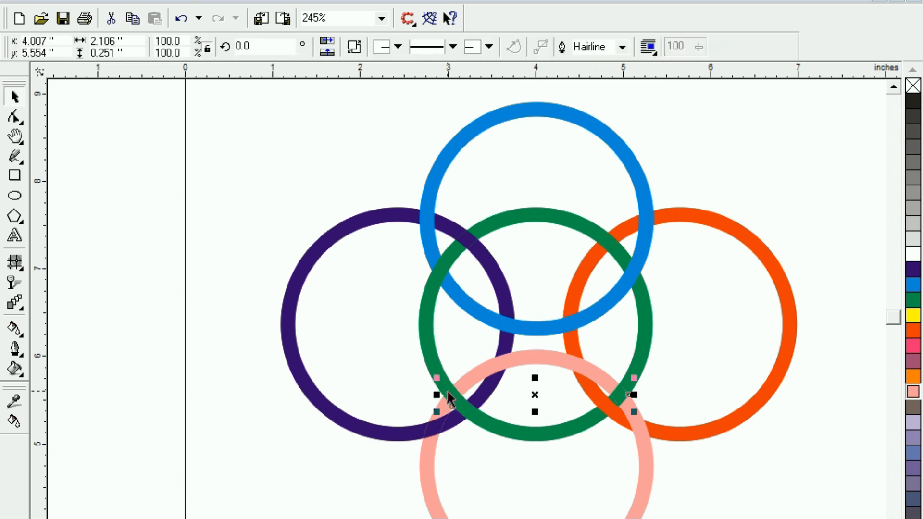
pyautogui.click(352, 47)
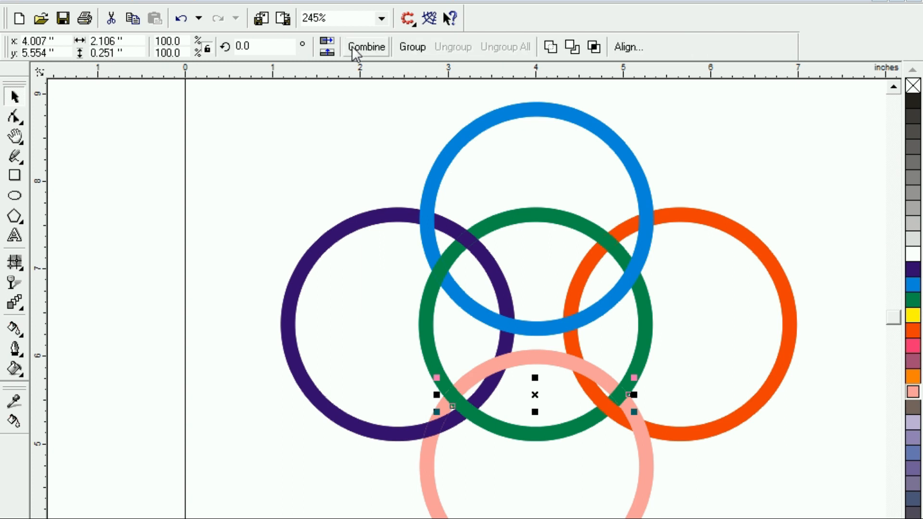
pyautogui.click(360, 242)
pyautogui.click(450, 402)
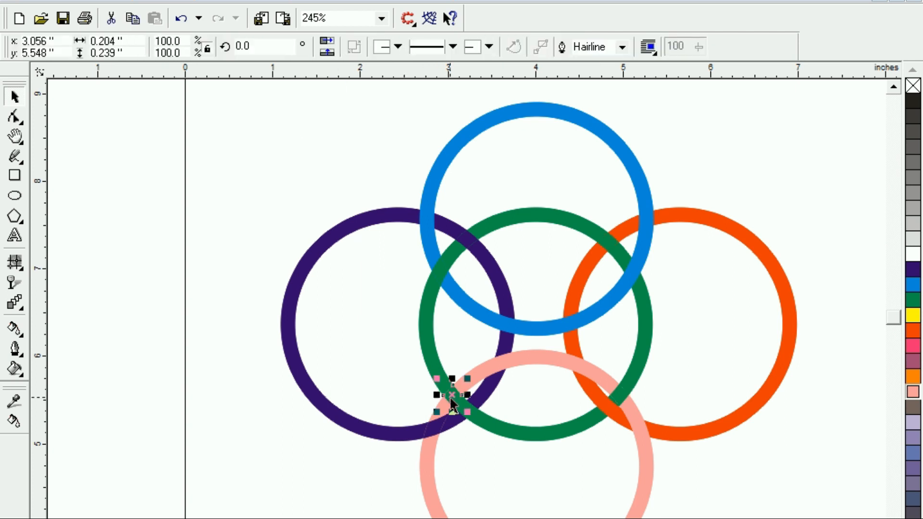
pyautogui.click(489, 471)
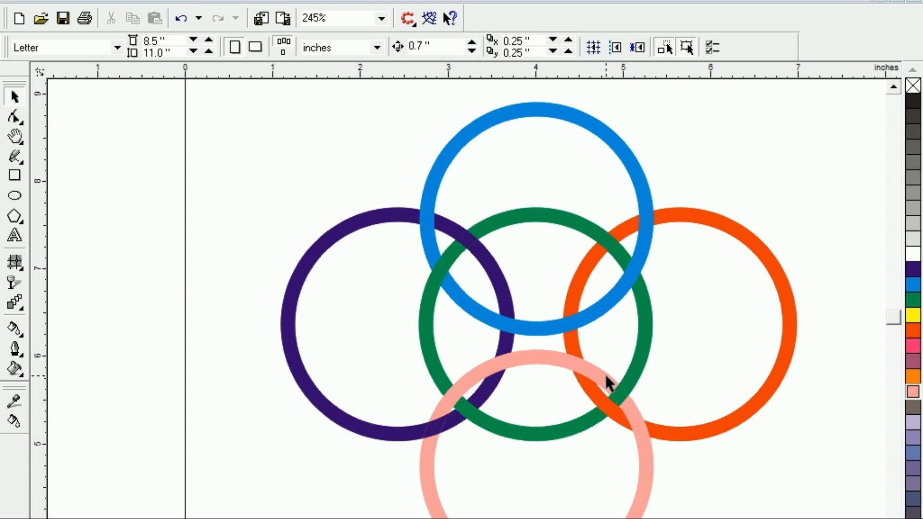
# Intersect the pink ring with the orange ring to create a shape from their two overlaps
pyautogui.click(616, 400)
pyautogui.click(676, 445)
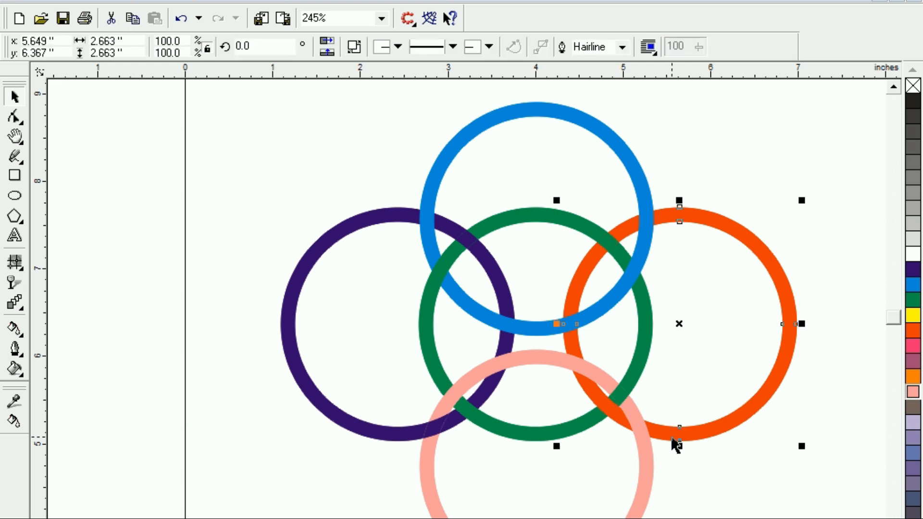
pyautogui.click(641, 466)
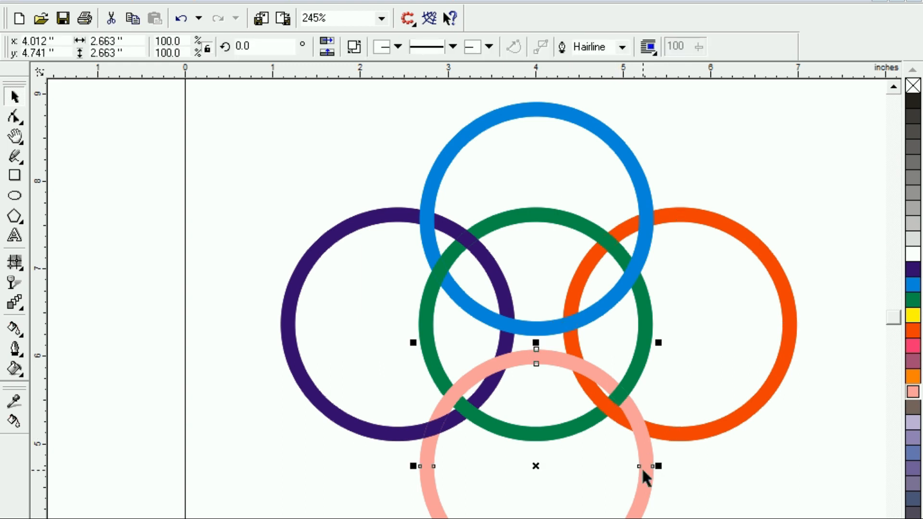
pyautogui.keyDown('shift'); pyautogui.click(693, 438); pyautogui.keyUp('shift')
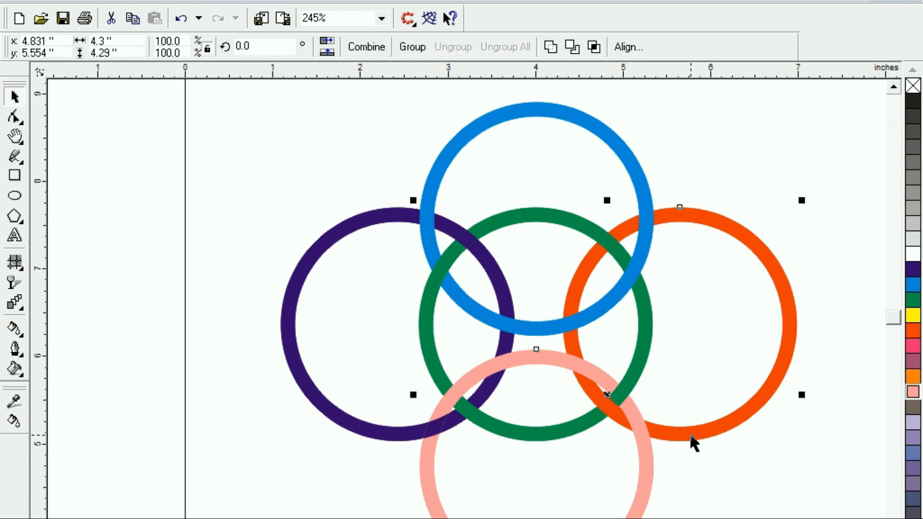
pyautogui.click(595, 44)
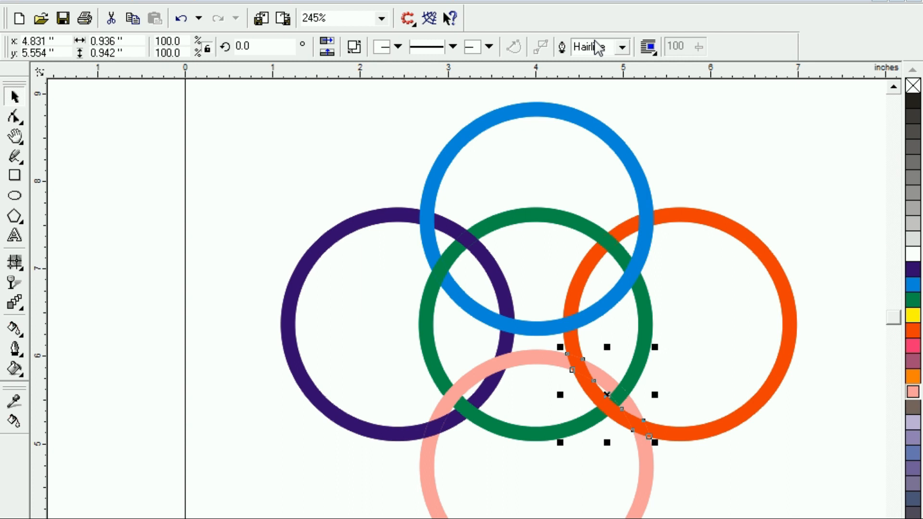
pyautogui.click(692, 492)
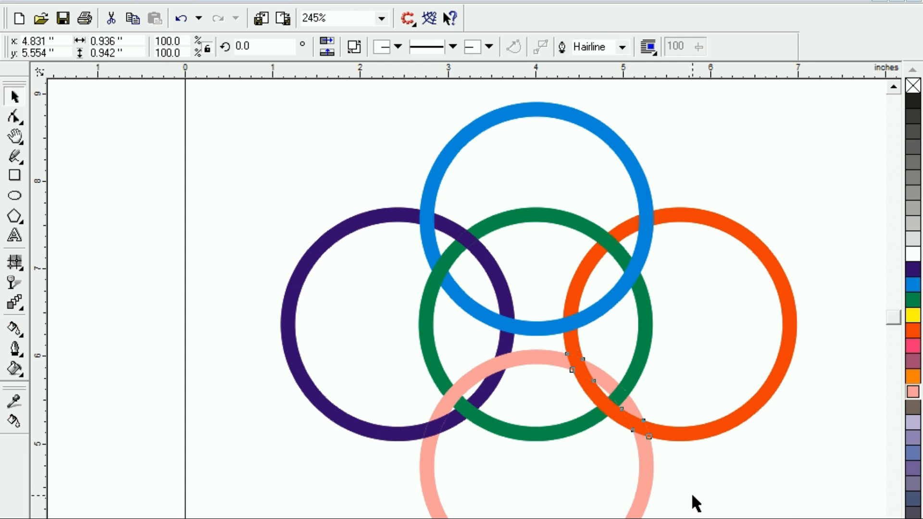
# Break the pink-orange overlap shape apart and delete its upper piece
pyautogui.click(575, 362)
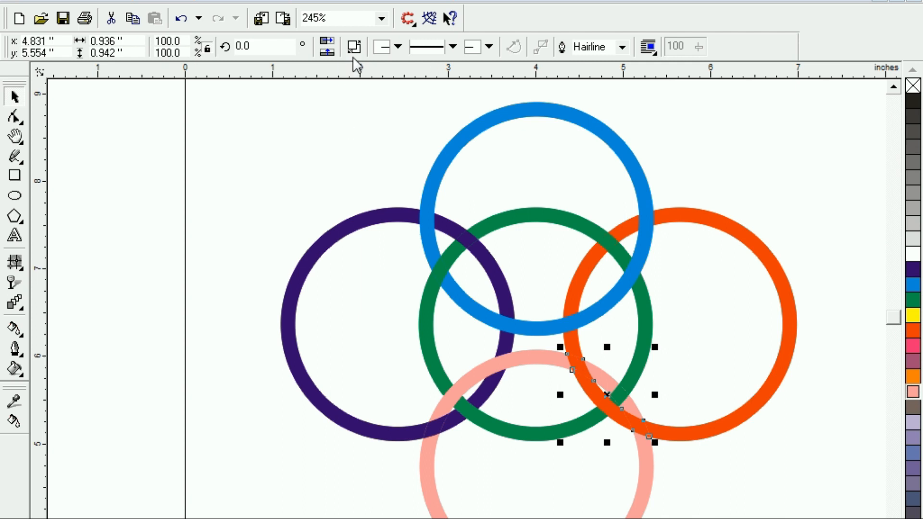
pyautogui.click(353, 48)
pyautogui.click(274, 145)
pyautogui.click(572, 359)
pyautogui.press('Escape')
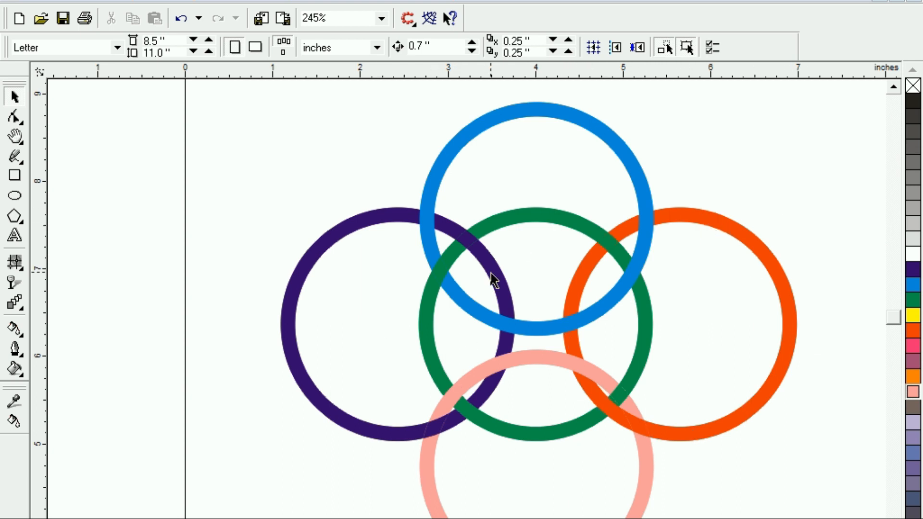
pyautogui.scroll(-1, 493, 278)
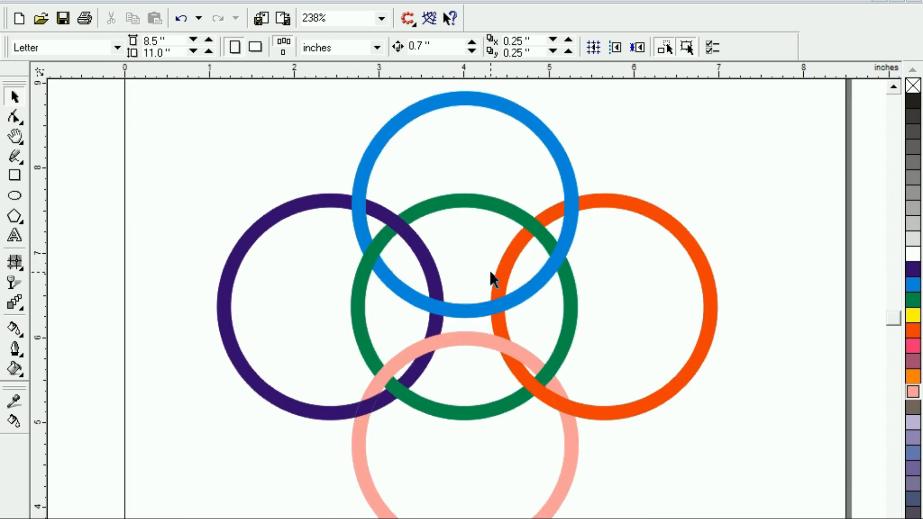